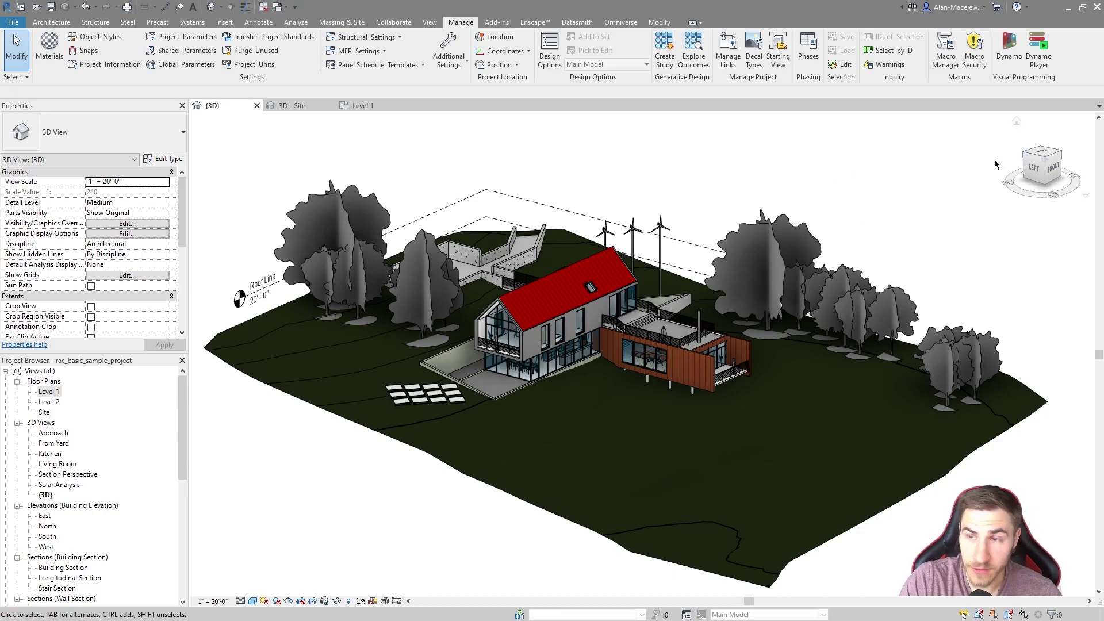
# - Launch Dynamo Player and run the Create New Levels script, dismissing its view template dialog without setting values
pyautogui.click(1045, 66)
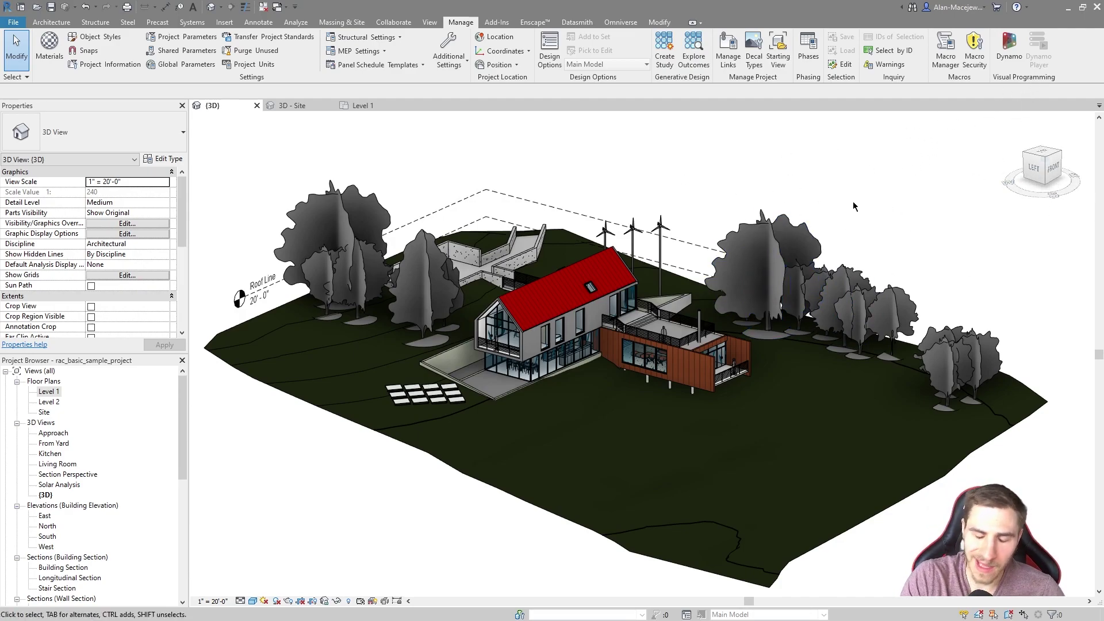
pyautogui.moveTo(161, 226); pyautogui.dragTo(375, 182)
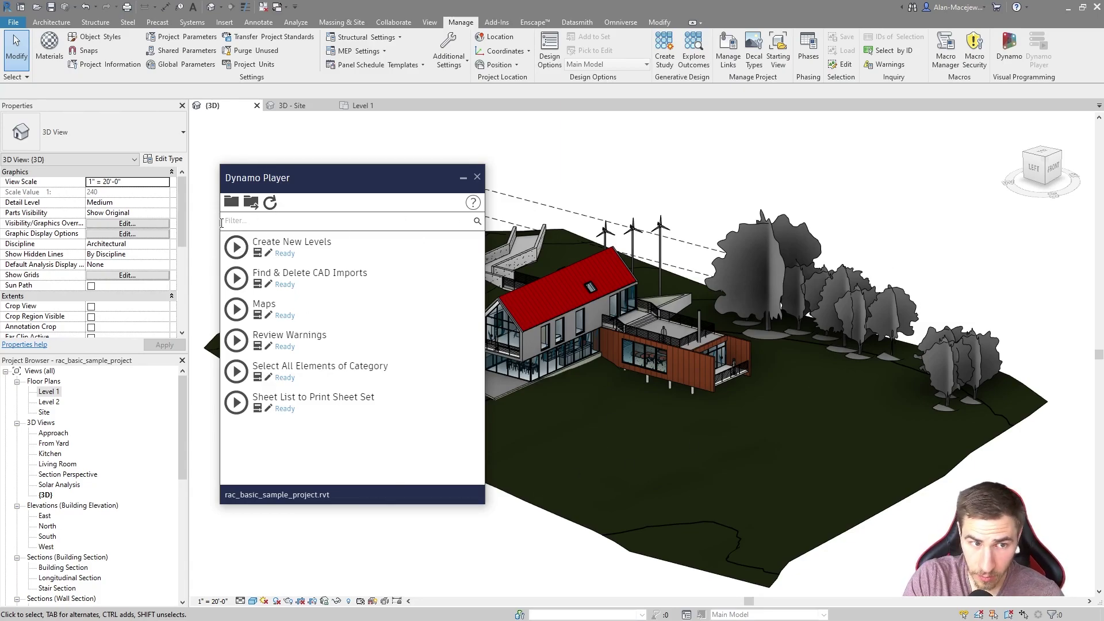
pyautogui.click(235, 246)
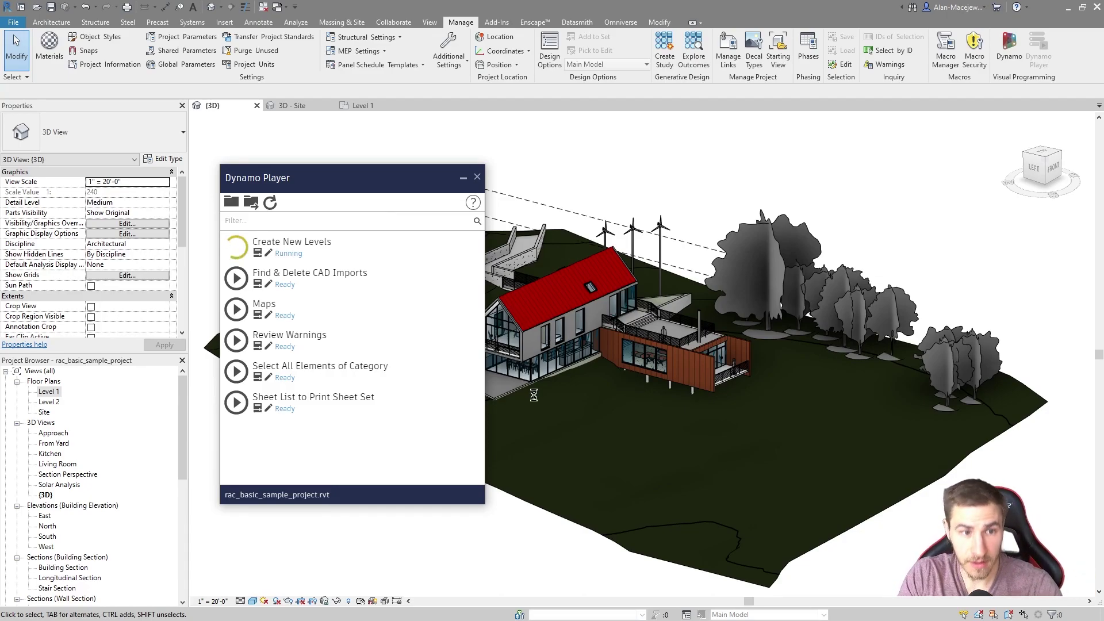
pyautogui.moveTo(303, 122); pyautogui.dragTo(663, 168)
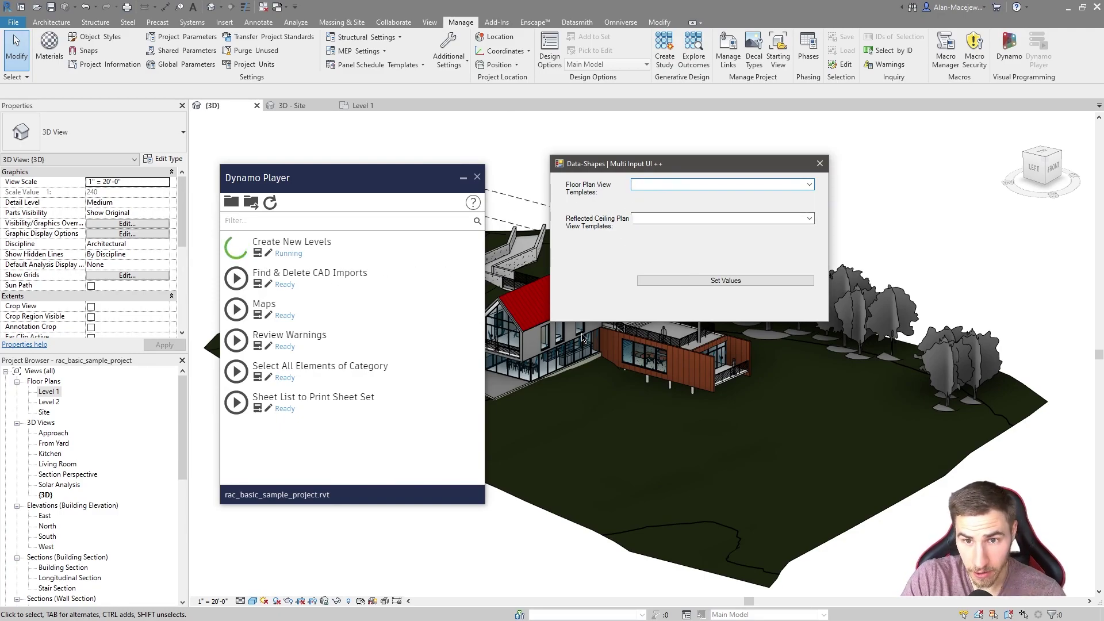
pyautogui.click(820, 163)
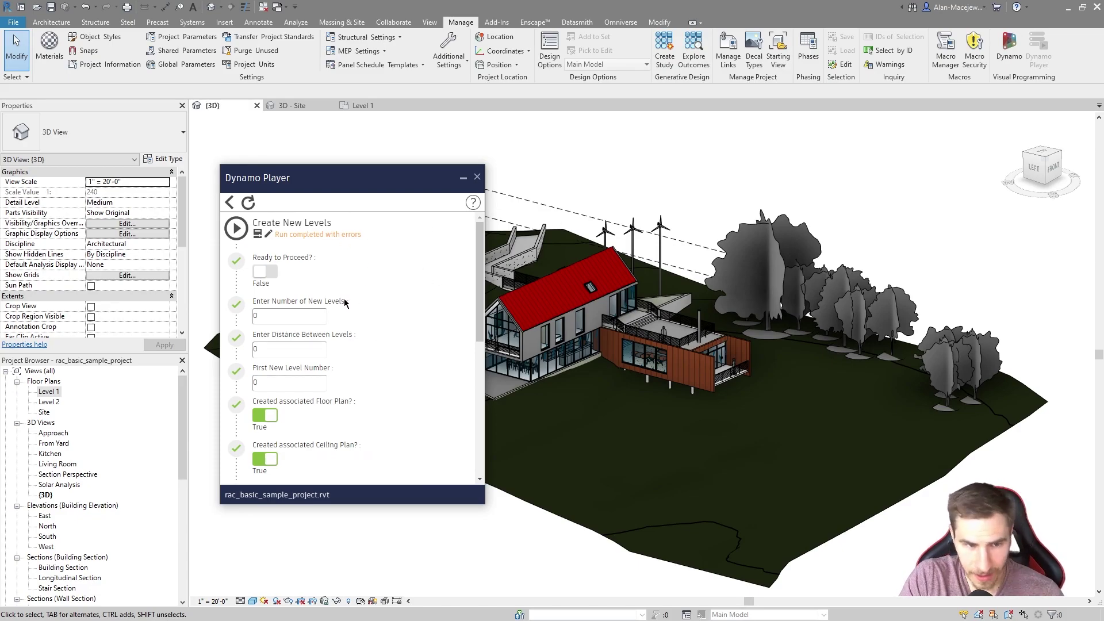
# - Examine the input settings of the Create New Levels script and the project's undo history
pyautogui.scroll(-2, 345, 303)
pyautogui.scroll(2, 345, 303)
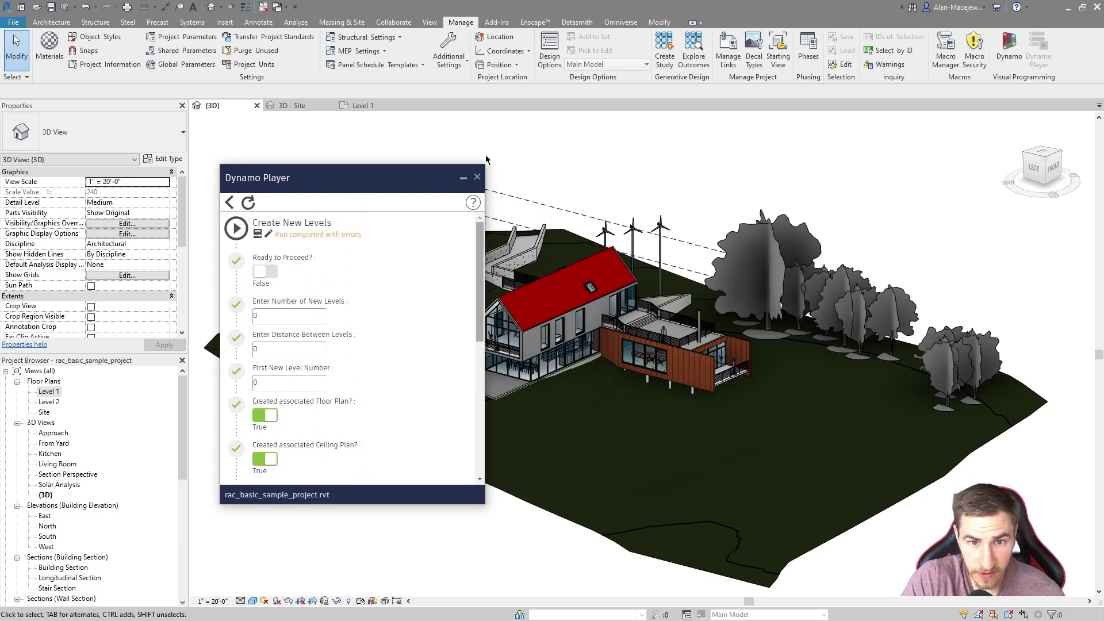
pyautogui.moveTo(362, 175); pyautogui.dragTo(392, 187)
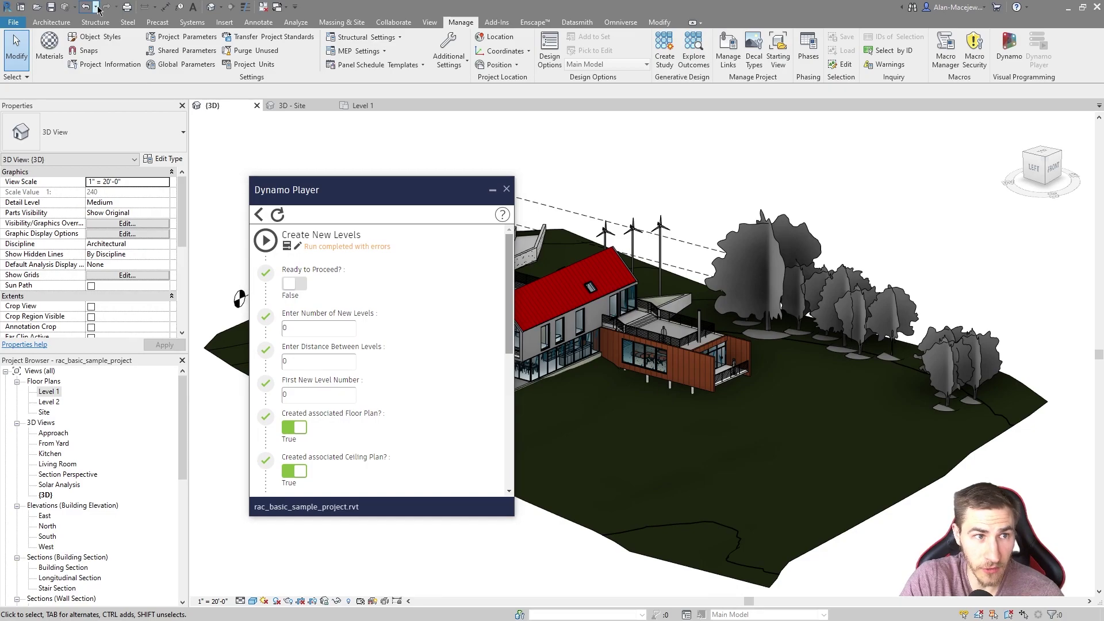
pyautogui.click(97, 7)
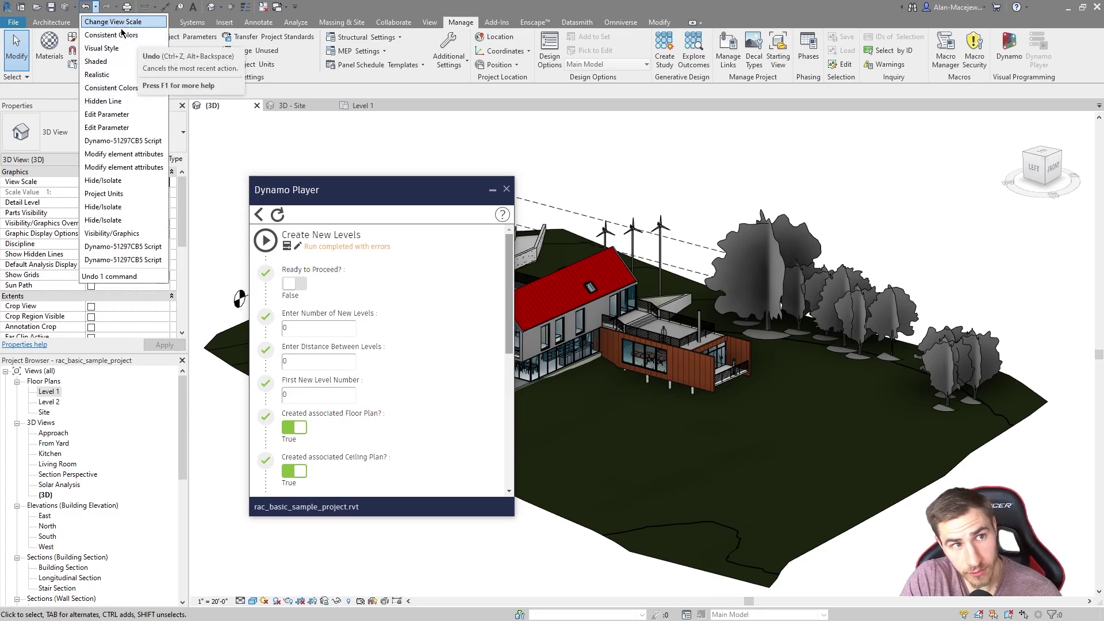
pyautogui.click(97, 7)
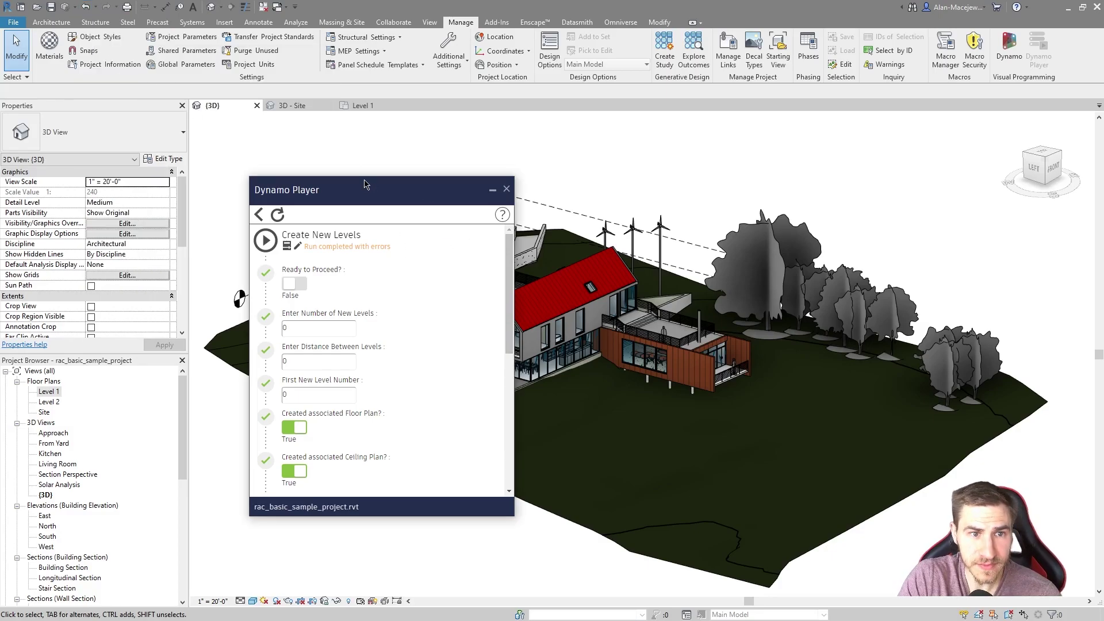
pyautogui.moveTo(368, 189); pyautogui.dragTo(344, 165)
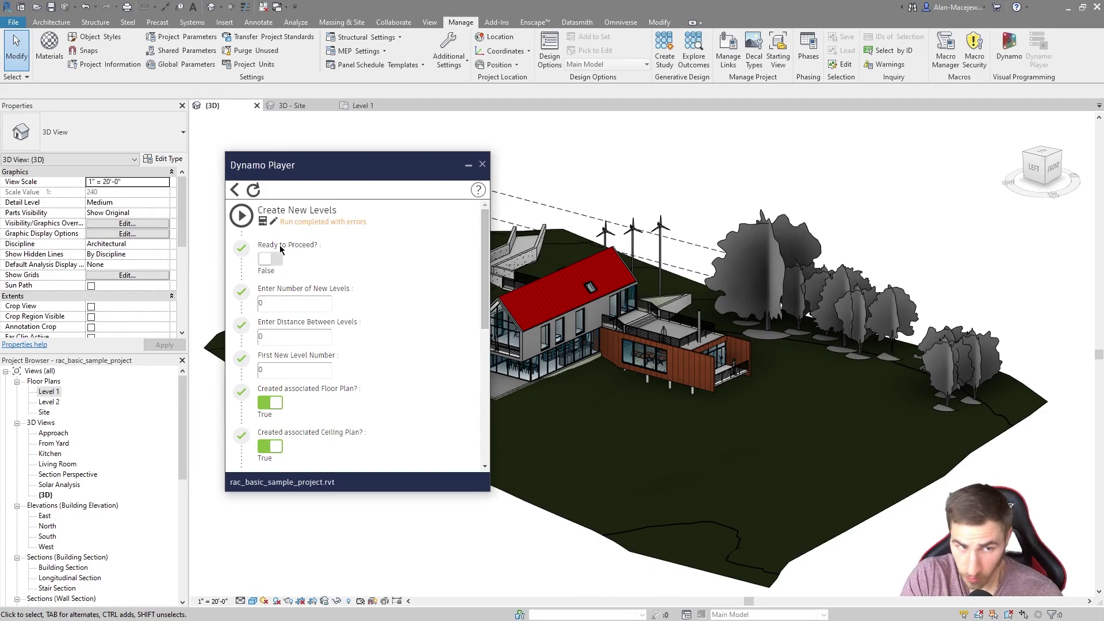
pyautogui.scroll(-3, 396, 322)
pyautogui.scroll(3, 382, 389)
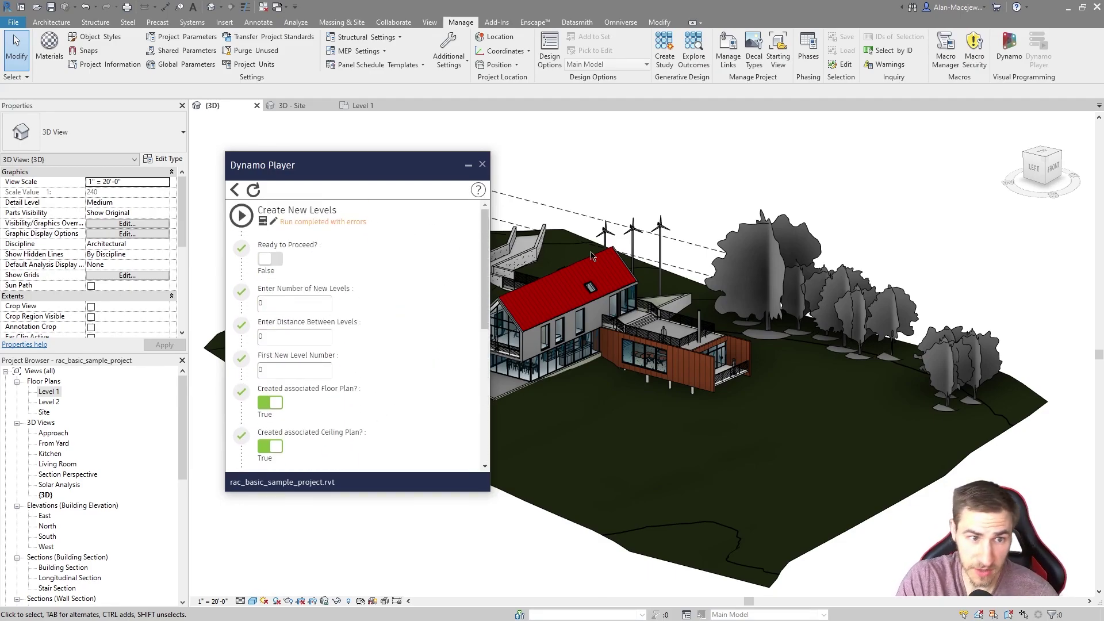
# - Set the script's Ready to Proceed? input to True
pyautogui.click(270, 260)
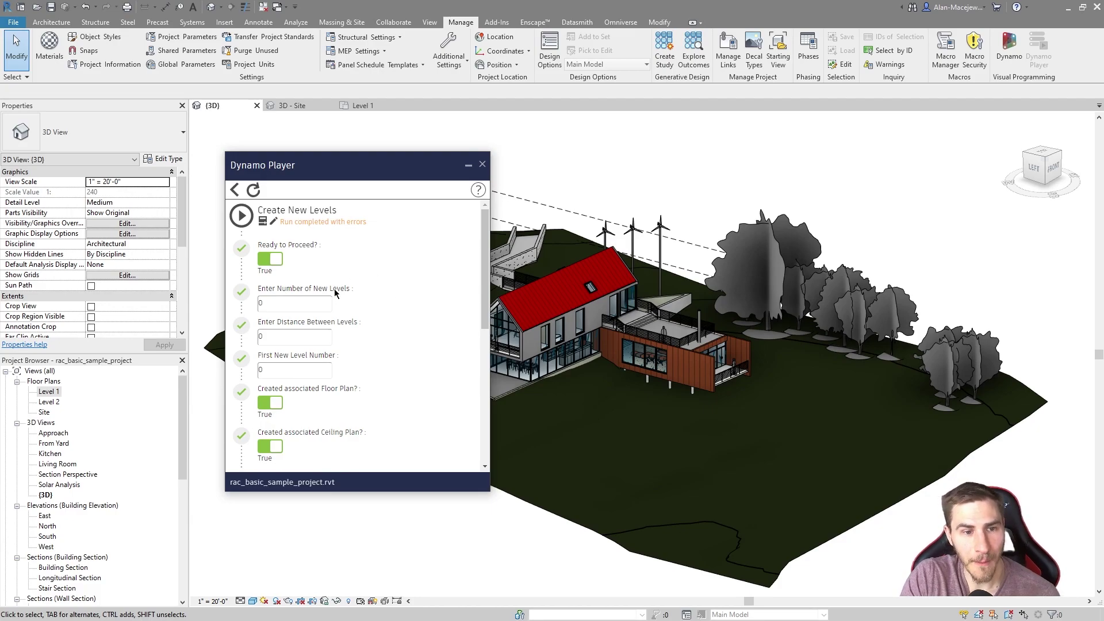
pyautogui.scroll(-2, 352, 274)
pyautogui.scroll(2, 400, 241)
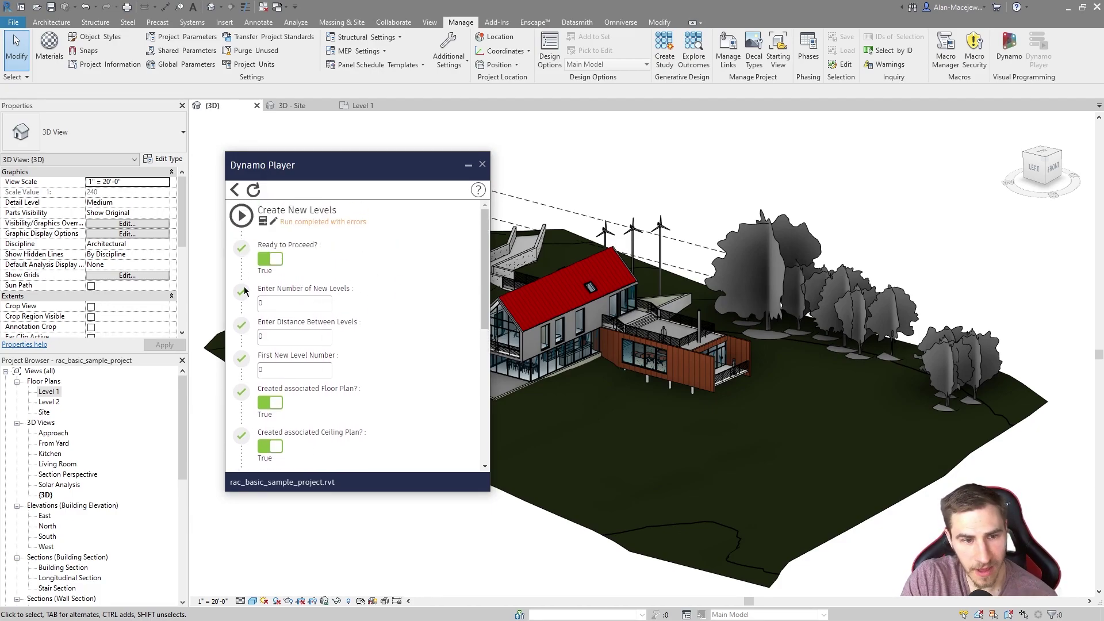
pyautogui.click(268, 260)
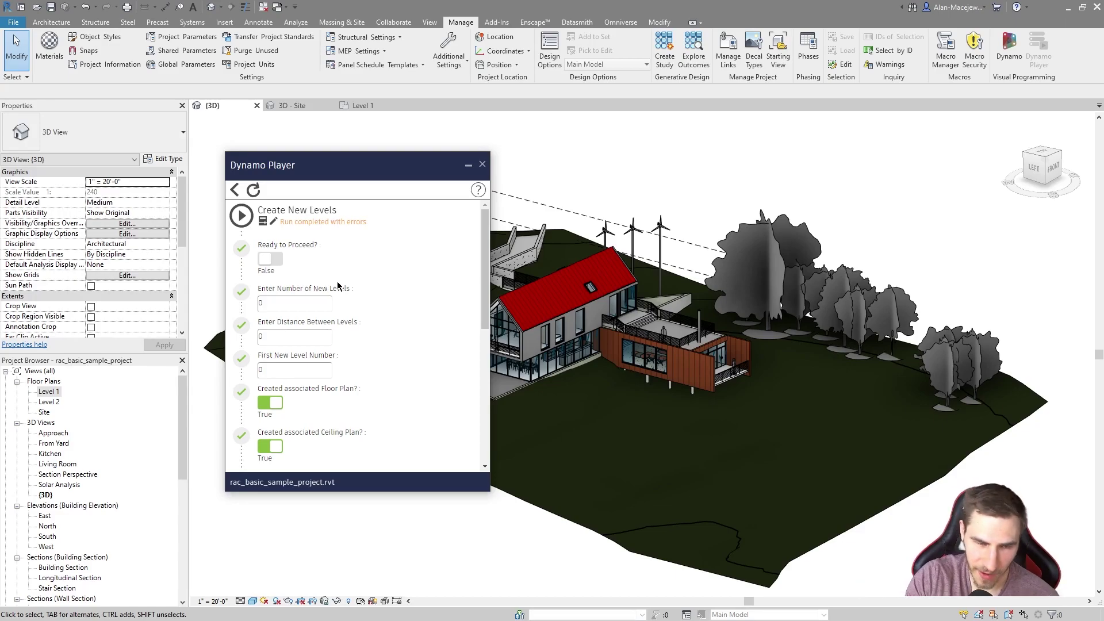
pyautogui.click(266, 256)
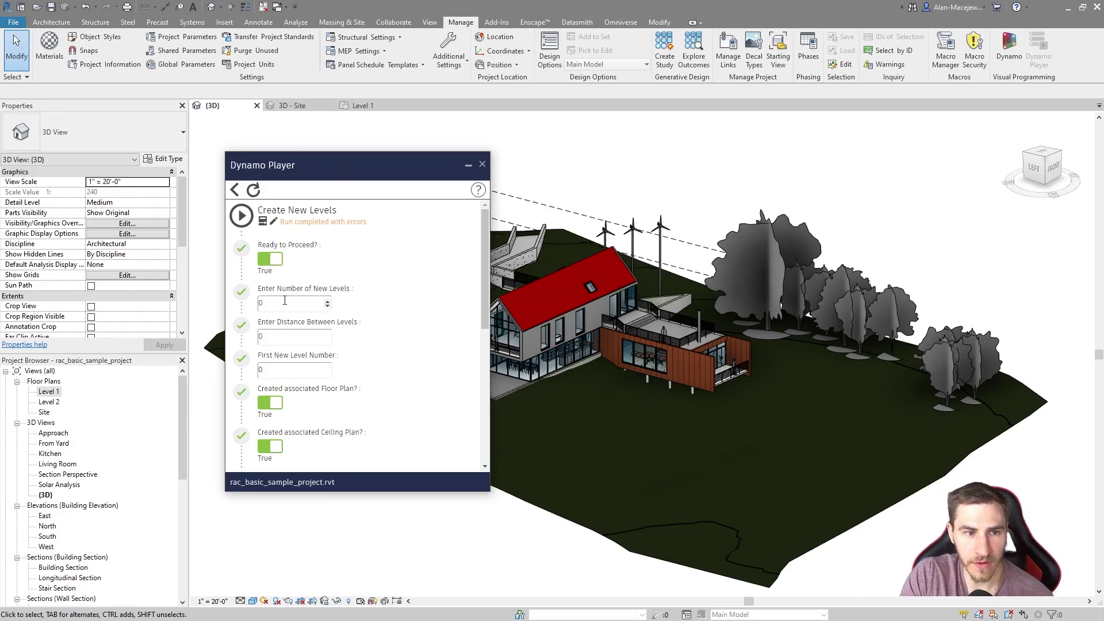
# - Set the number of new levels to 4 and the distance between levels to 15
pyautogui.click(266, 303)
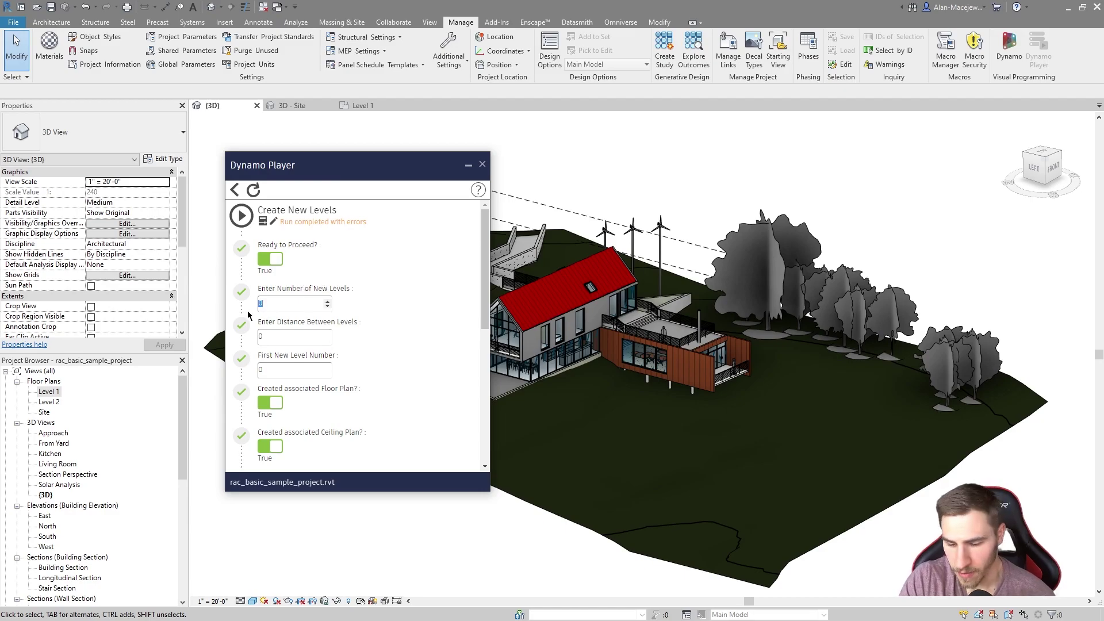
pyautogui.moveTo(338, 167); pyautogui.dragTo(617, 158)
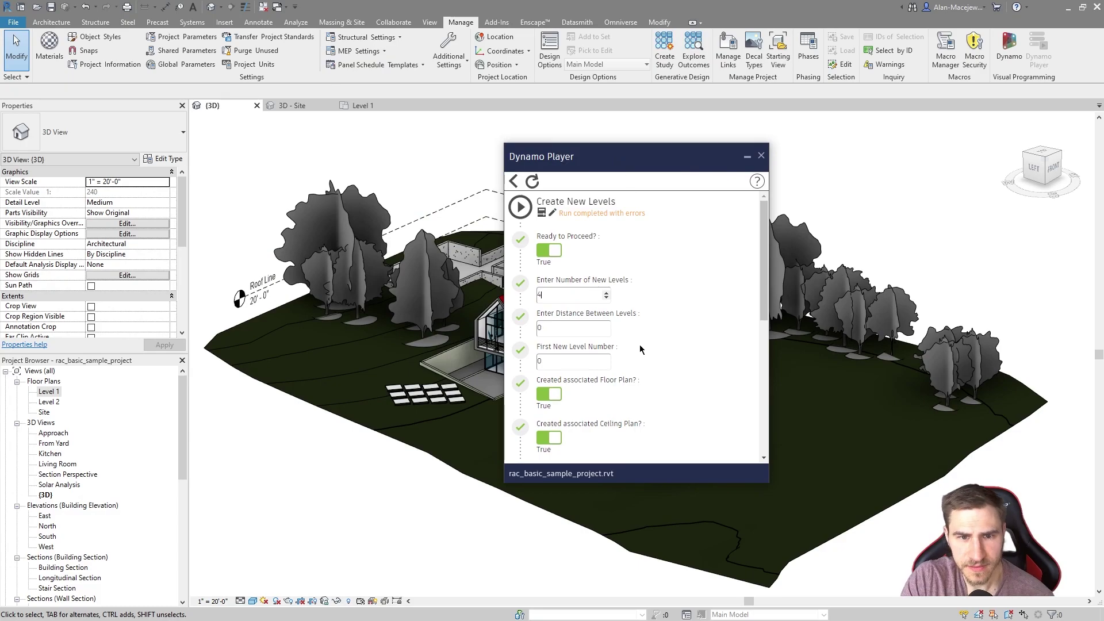
pyautogui.click(598, 328)
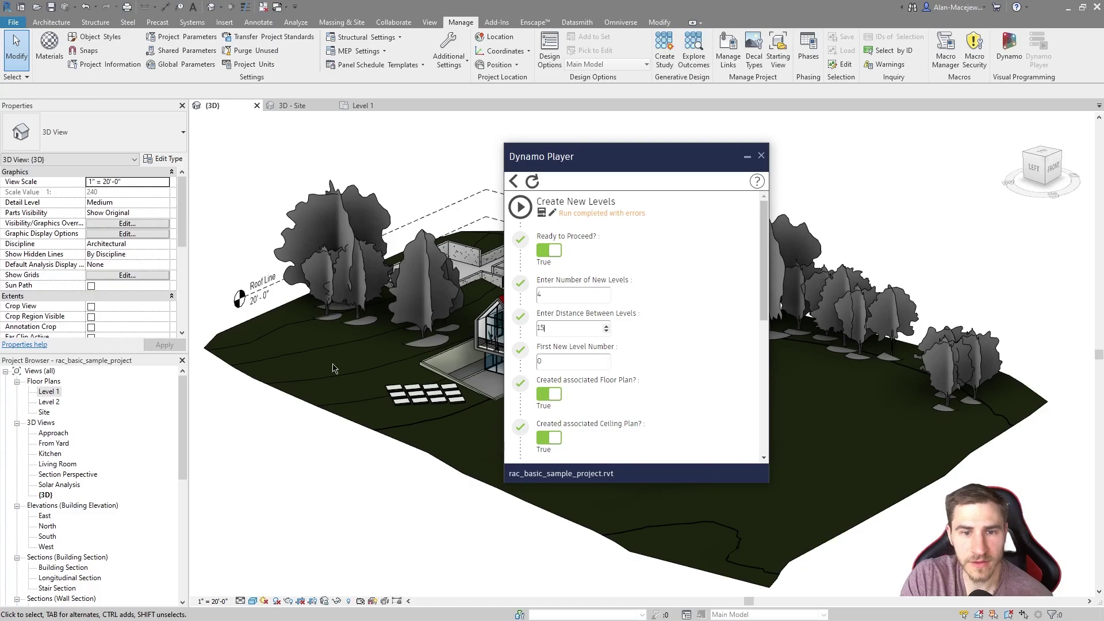
# - Check the existing levels in the 3D view and set the first new level number to 3
pyautogui.keyDown('shift'); pyautogui.moveTo(389, 342); pyautogui.dragTo(417, 332, button='middle'); pyautogui.keyUp('shift')
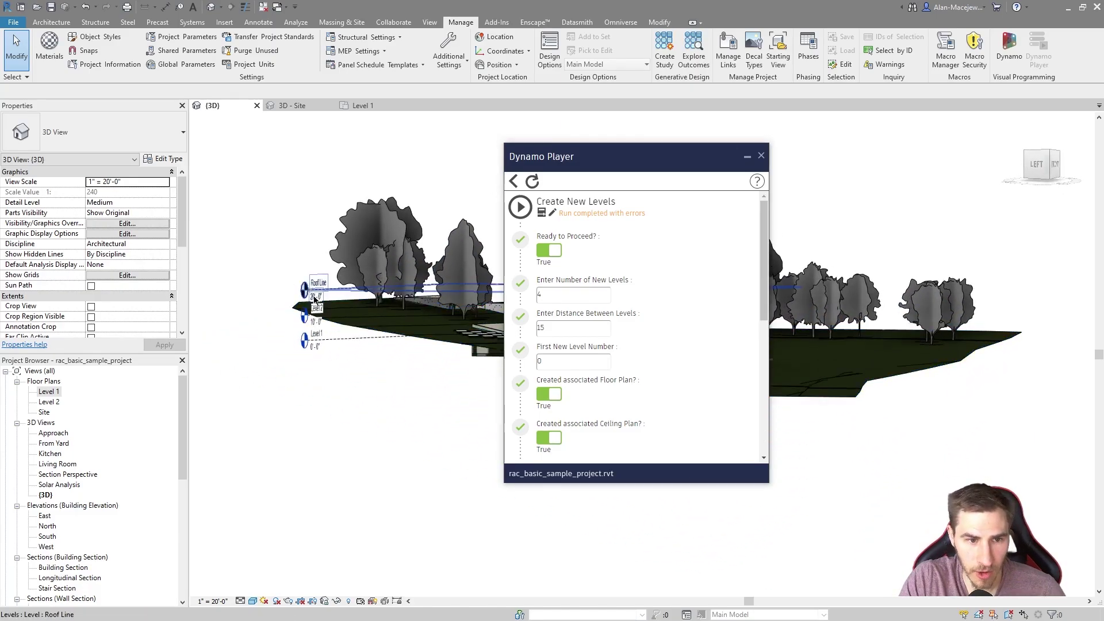
pyautogui.scroll(5, 329, 350)
pyautogui.keyDown('shift'); pyautogui.moveTo(328, 350); pyautogui.dragTo(336, 368, button='middle'); pyautogui.keyUp('shift')
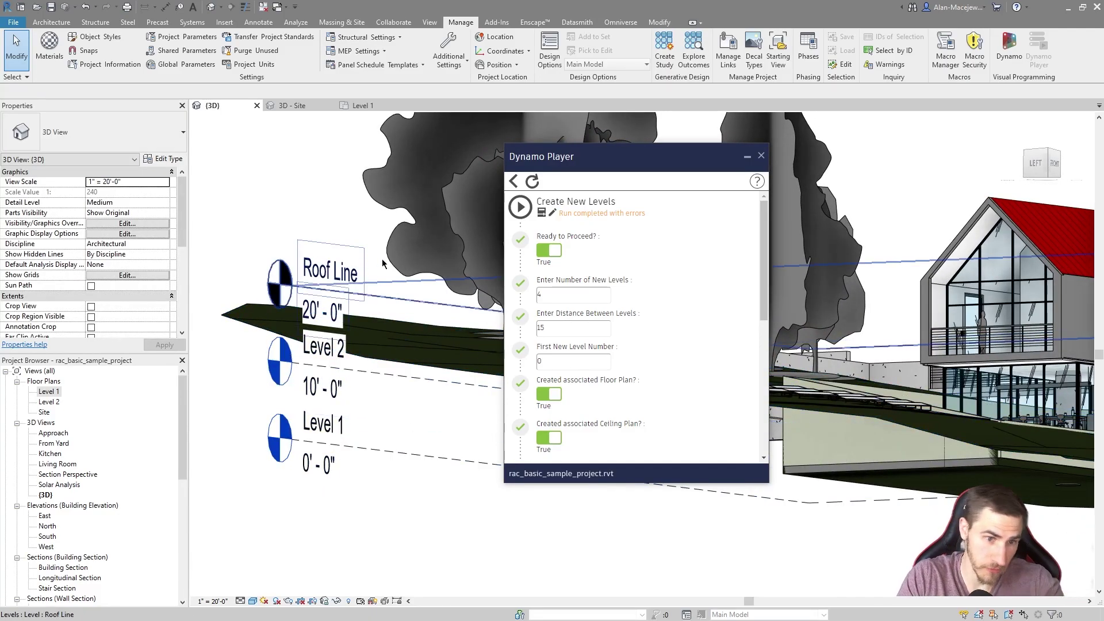
pyautogui.keyDown('shift'); pyautogui.moveTo(331, 364); pyautogui.dragTo(595, 272, button='middle'); pyautogui.keyUp('shift')
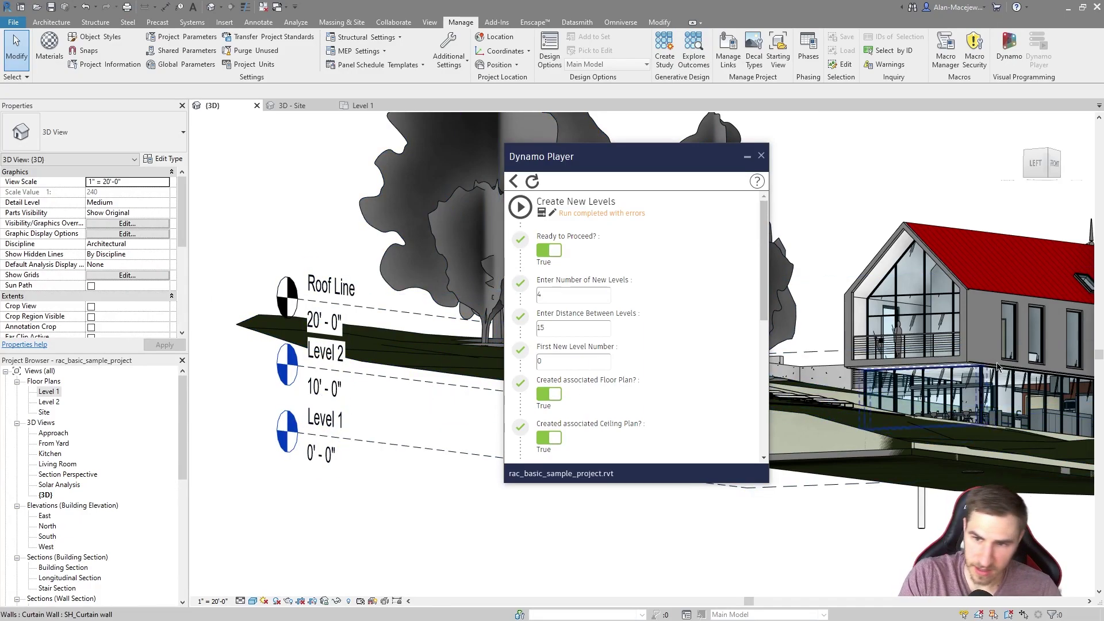
pyautogui.scroll(-3, 322, 408)
pyautogui.moveTo(270, 403); pyautogui.dragTo(446, 349, button='middle')
pyautogui.click(574, 362)
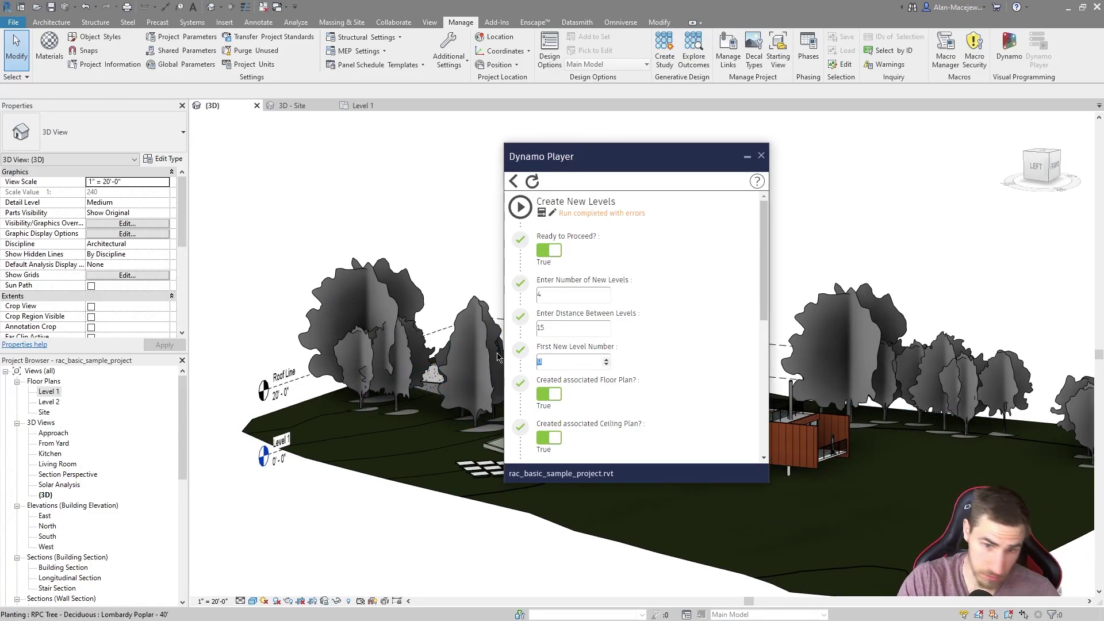
pyautogui.write('3')
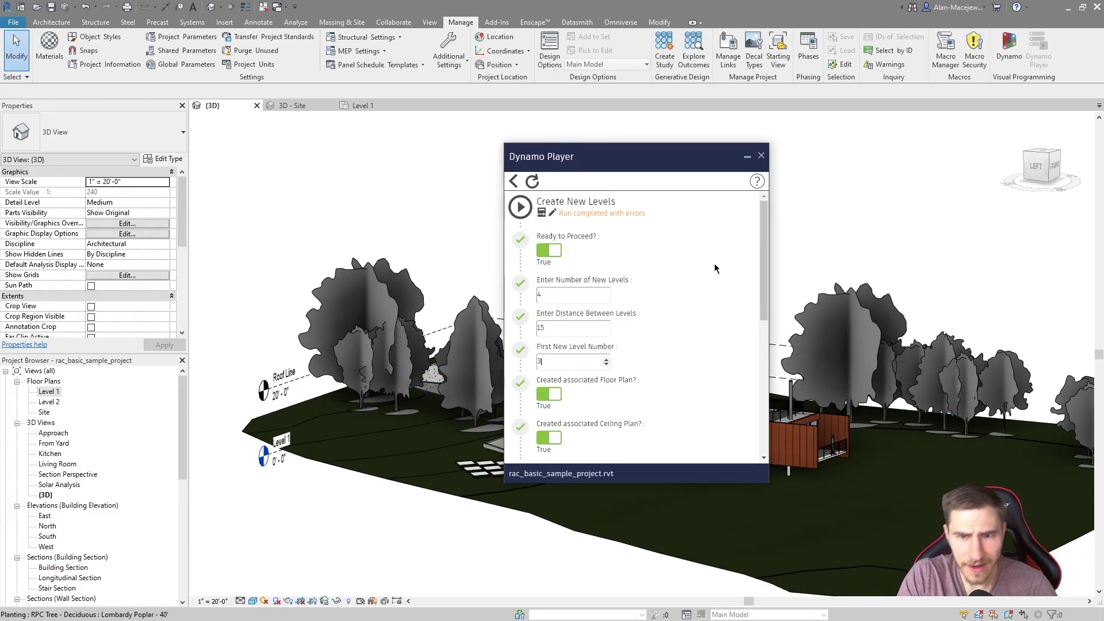
# - Review the script's remaining options and inspect the properties of the Roof Line and Level 1 levels
pyautogui.scroll(-3, 714, 263)
pyautogui.moveTo(657, 148); pyautogui.dragTo(657, 13)
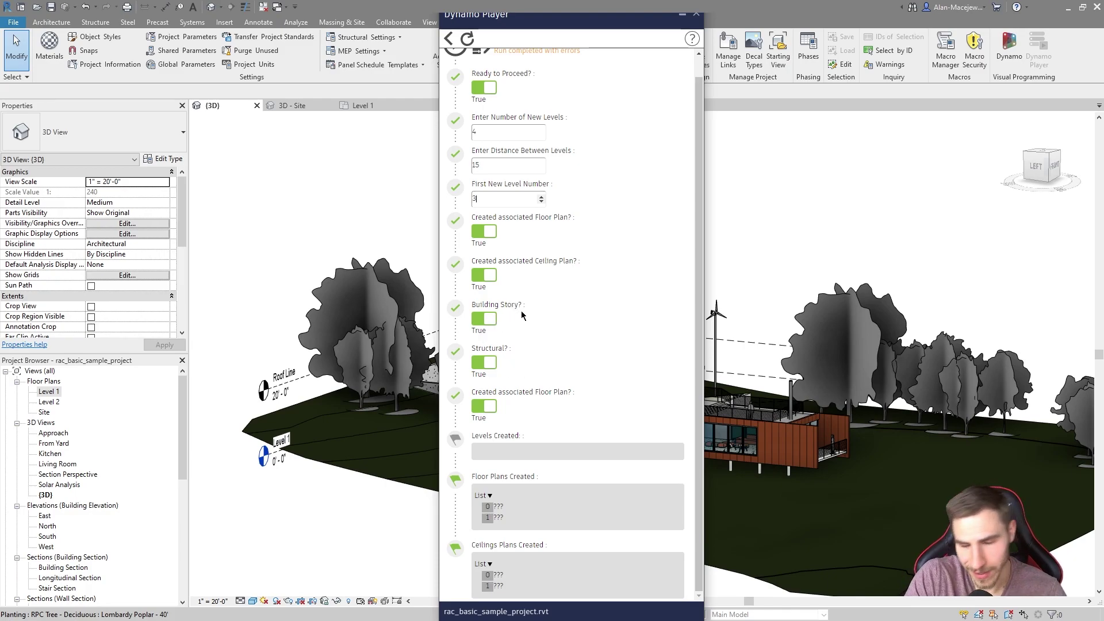
pyautogui.click(287, 391)
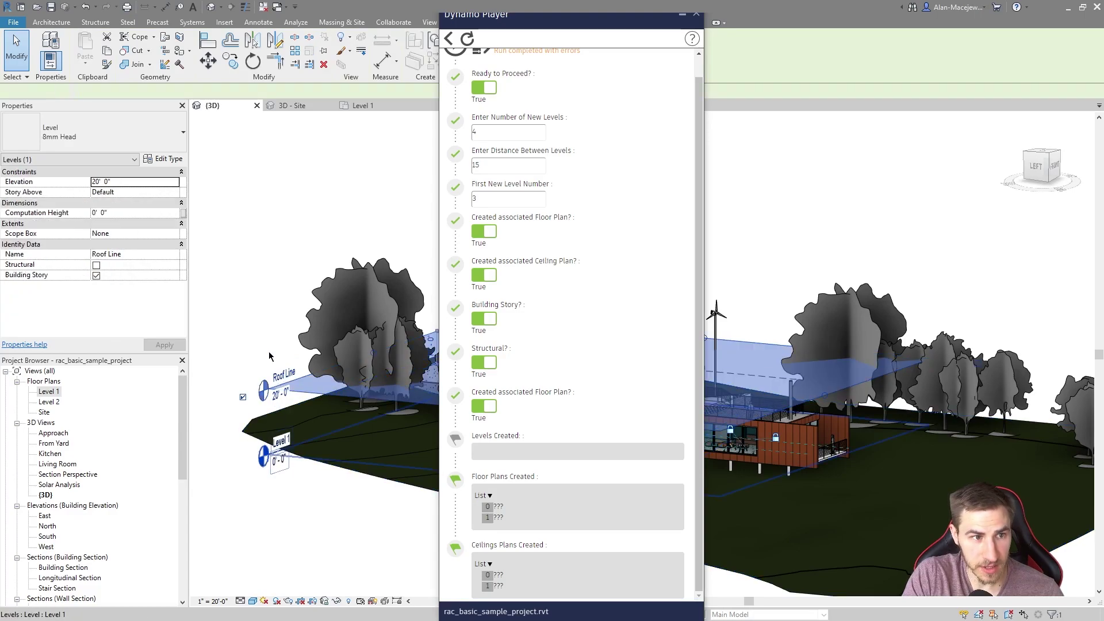
pyautogui.click(281, 458)
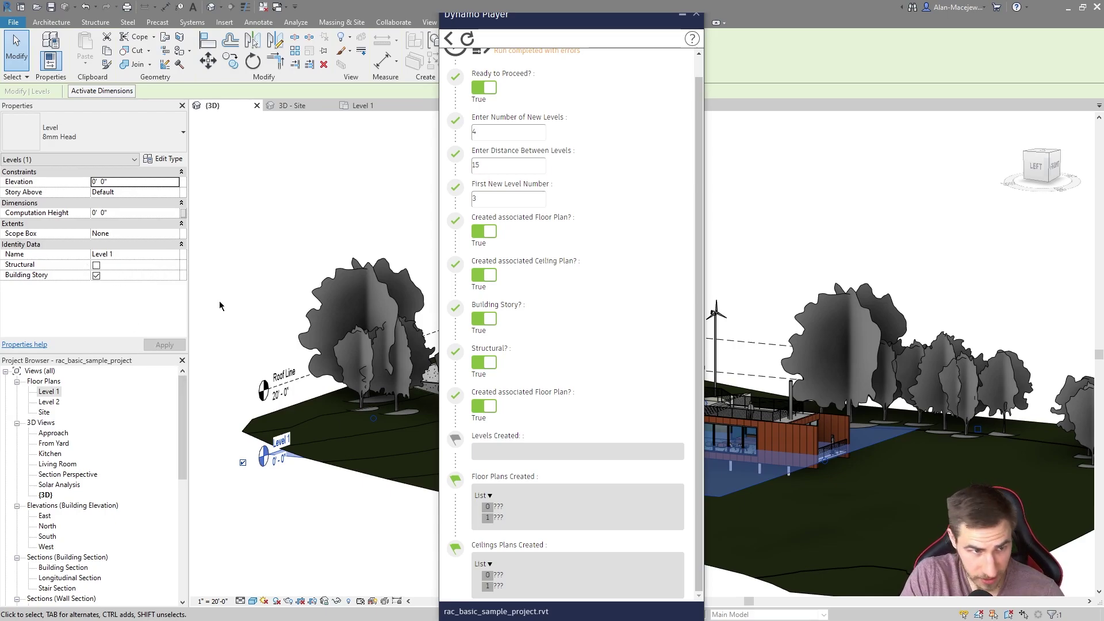
pyautogui.click(290, 208)
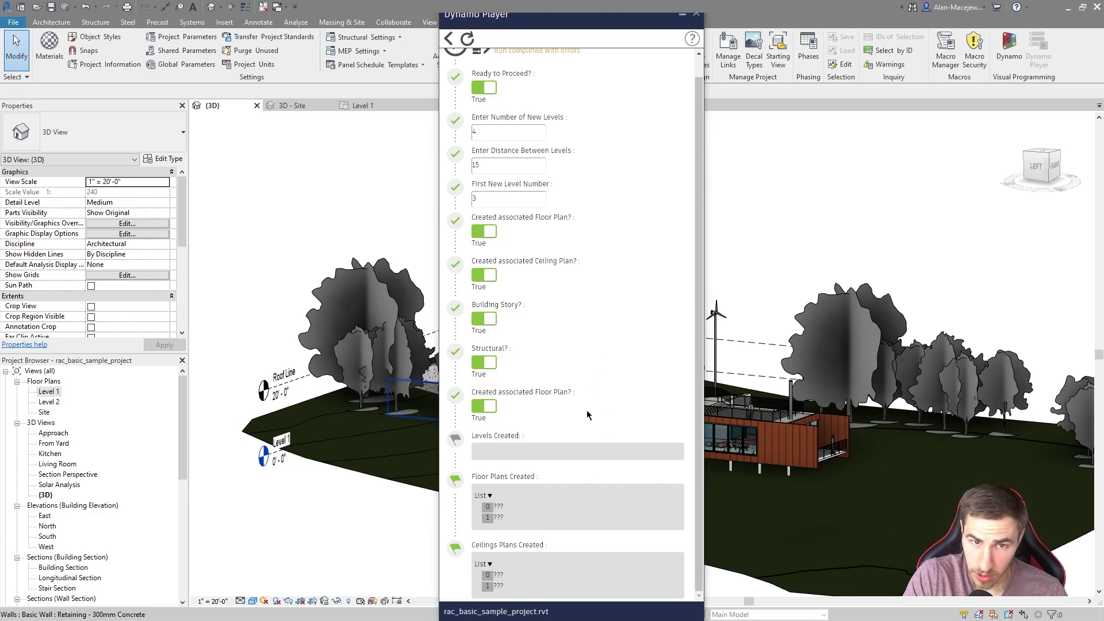
# - Run the Create New Levels script with the entered values and place its view template dialog clear of Dynamo Player
pyautogui.scroll(3, 586, 409)
pyautogui.moveTo(566, 18); pyautogui.dragTo(411, 174)
pyautogui.scroll(-3, 430, 312)
pyautogui.scroll(3, 345, 276)
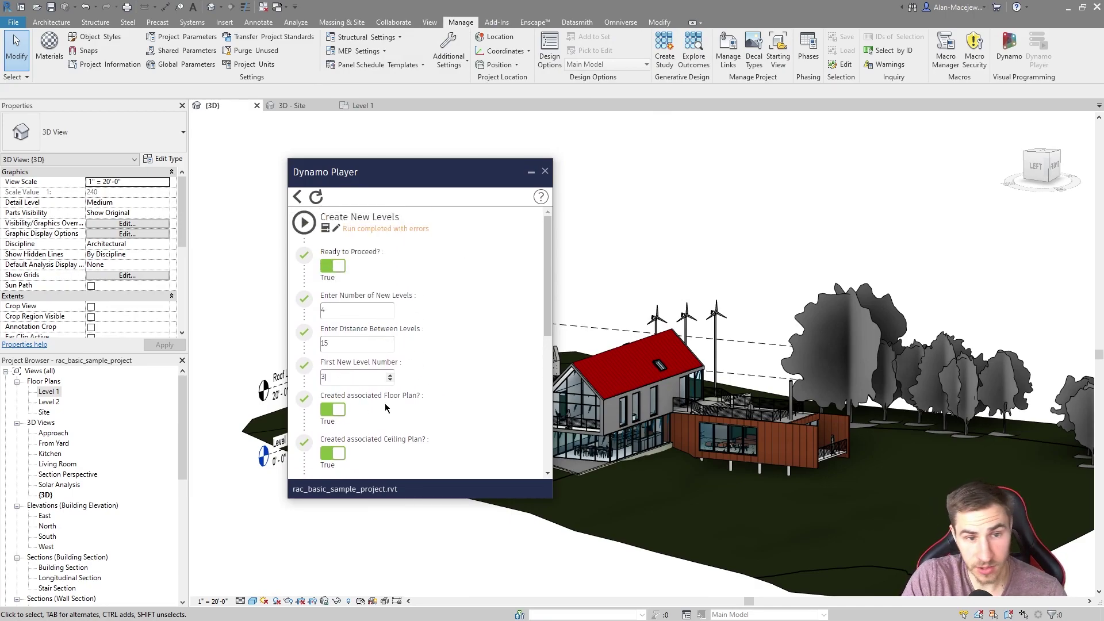
pyautogui.moveTo(385, 176); pyautogui.dragTo(465, 190)
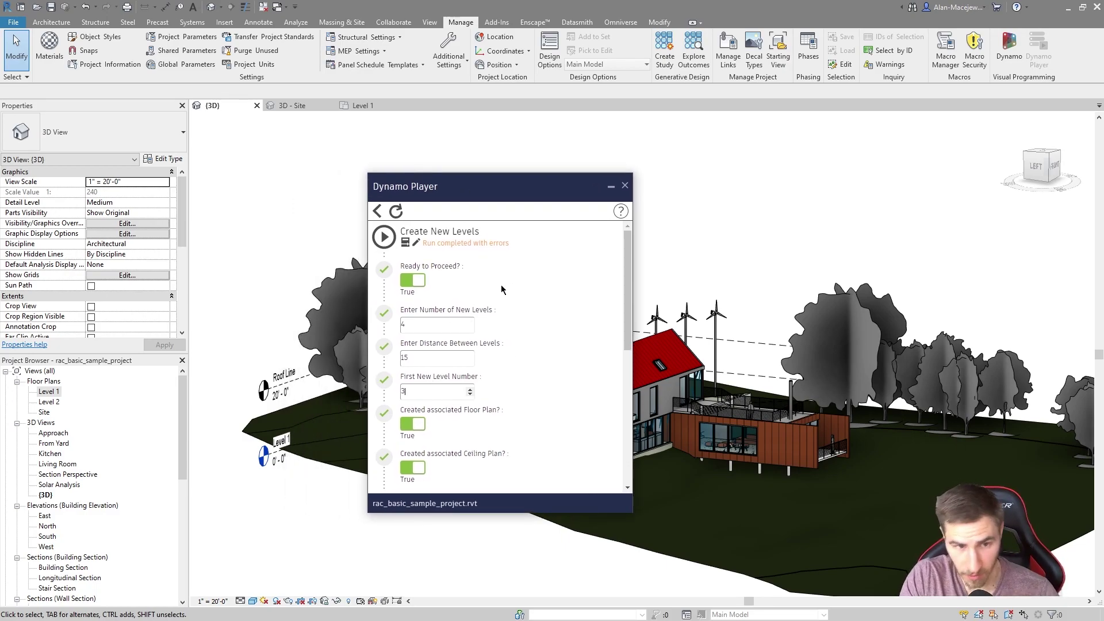
pyautogui.click(393, 236)
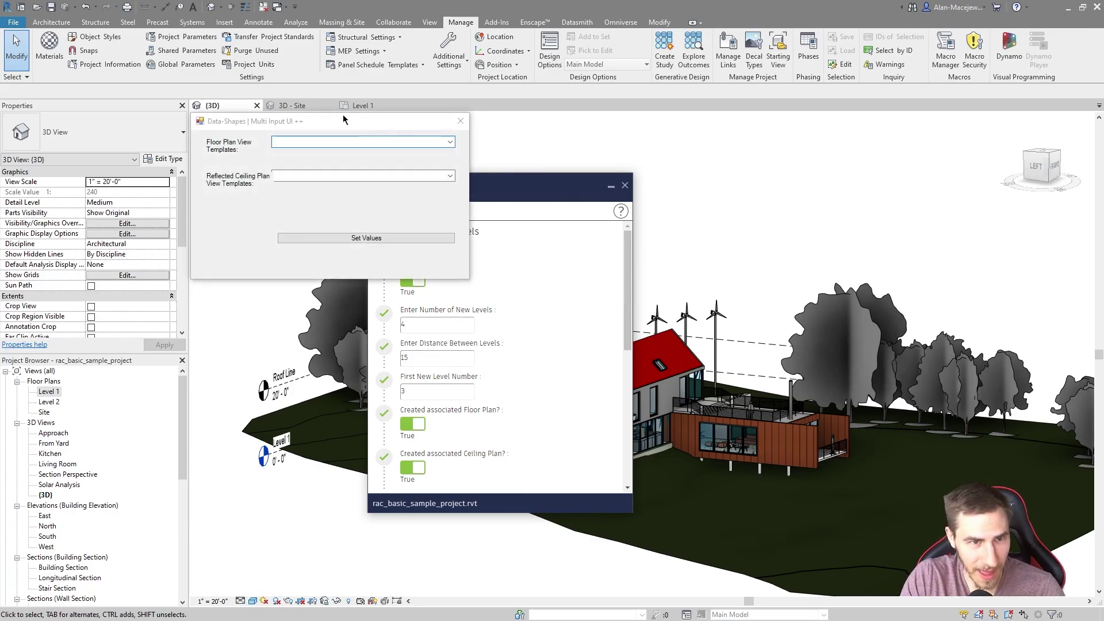
pyautogui.moveTo(568, 129); pyautogui.dragTo(792, 138)
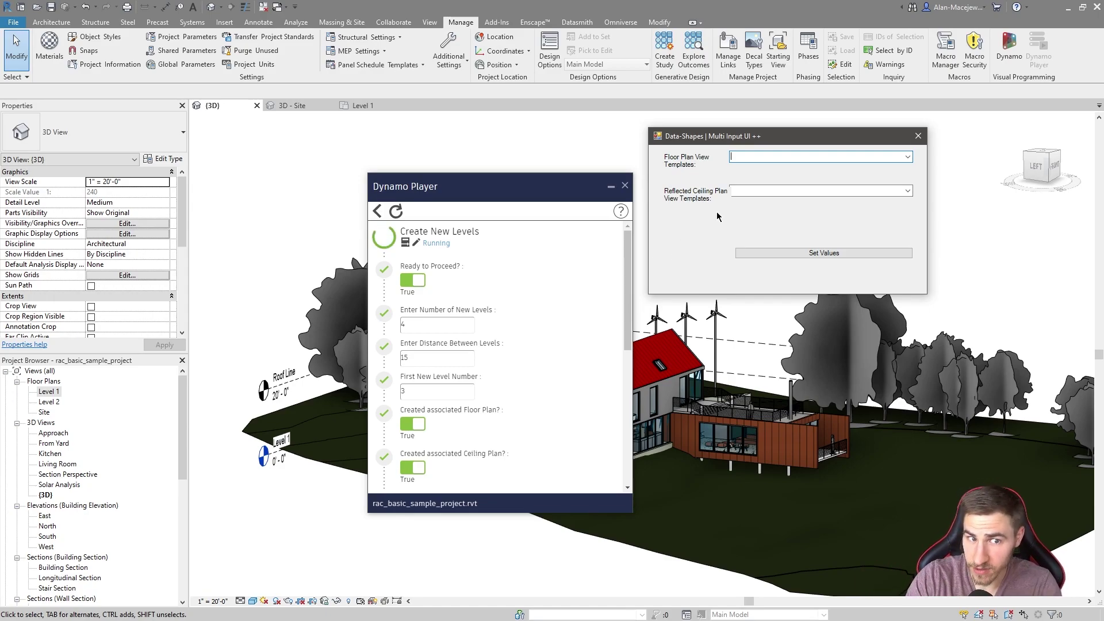
# - Set the floor plan view template to Architectural Plan and the reflected ceiling plan view template to Architectural Reflected Ceiling Plan
pyautogui.click(907, 157)
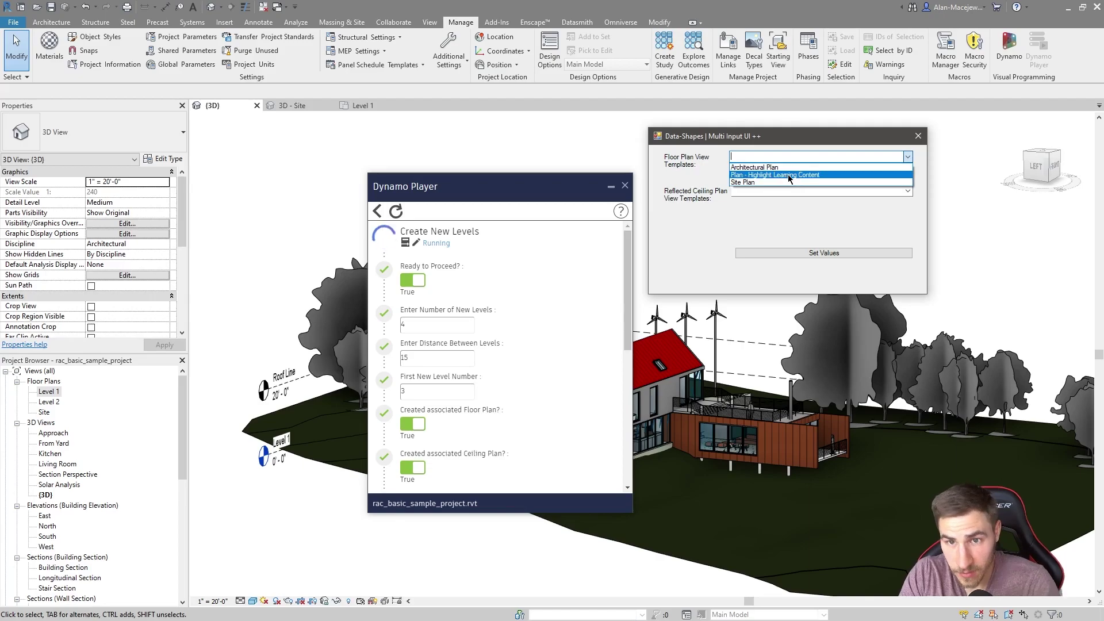
pyautogui.click(860, 209)
pyautogui.click(907, 191)
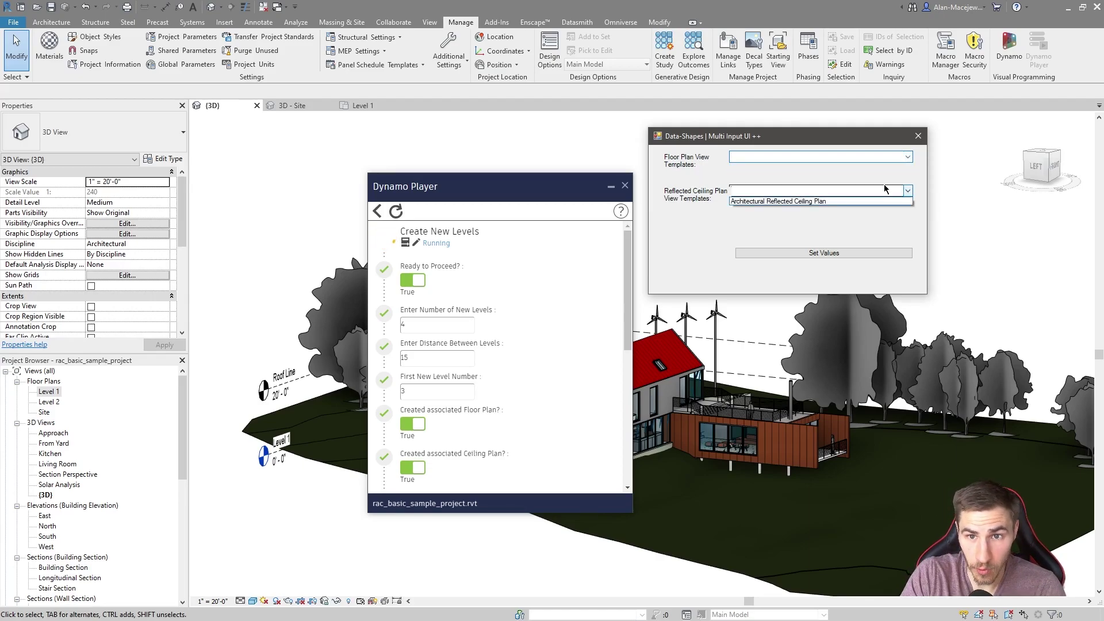
pyautogui.click(754, 201)
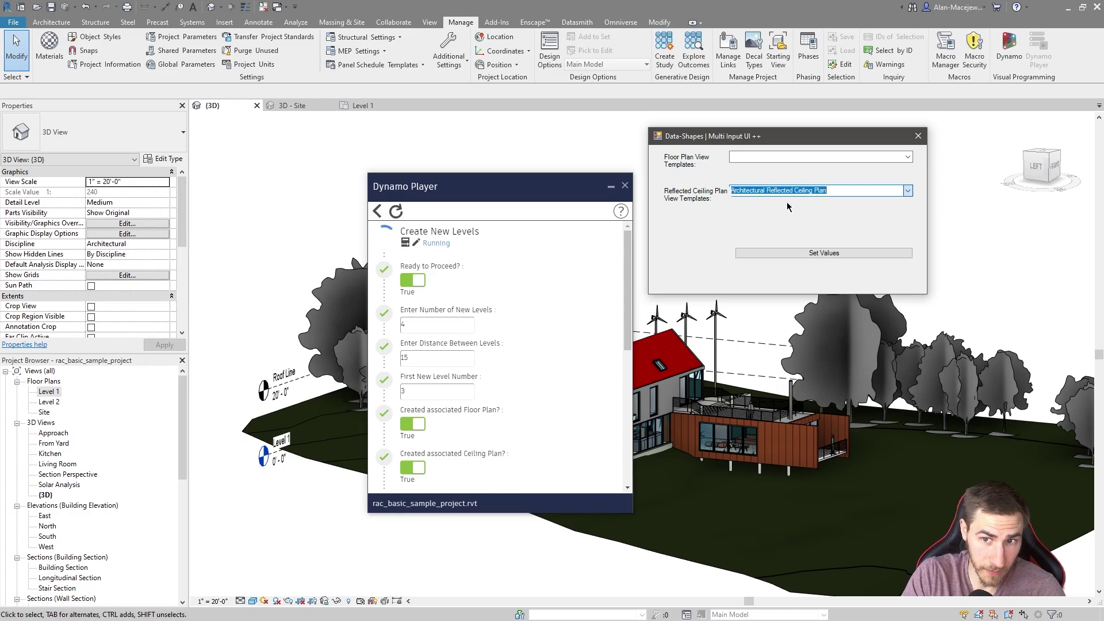
pyautogui.click(907, 157)
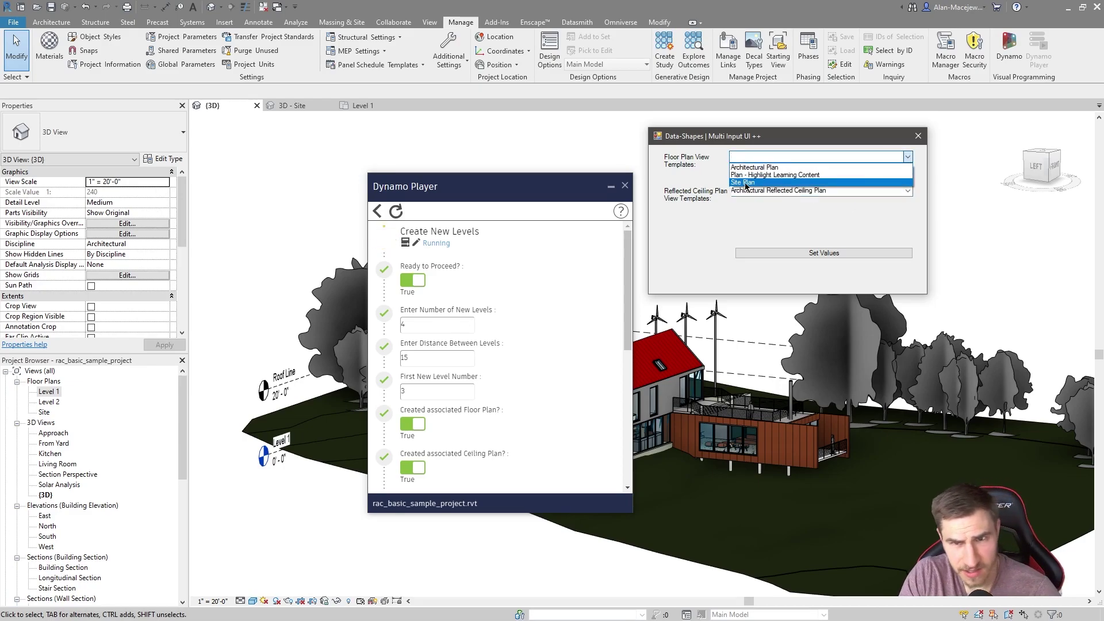
pyautogui.click(760, 168)
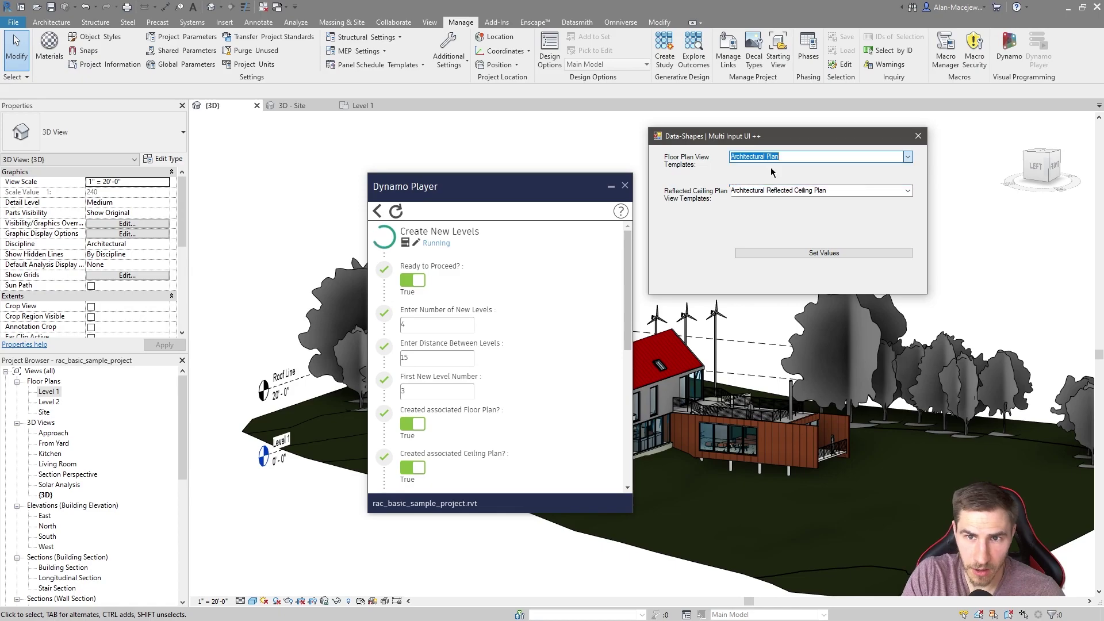
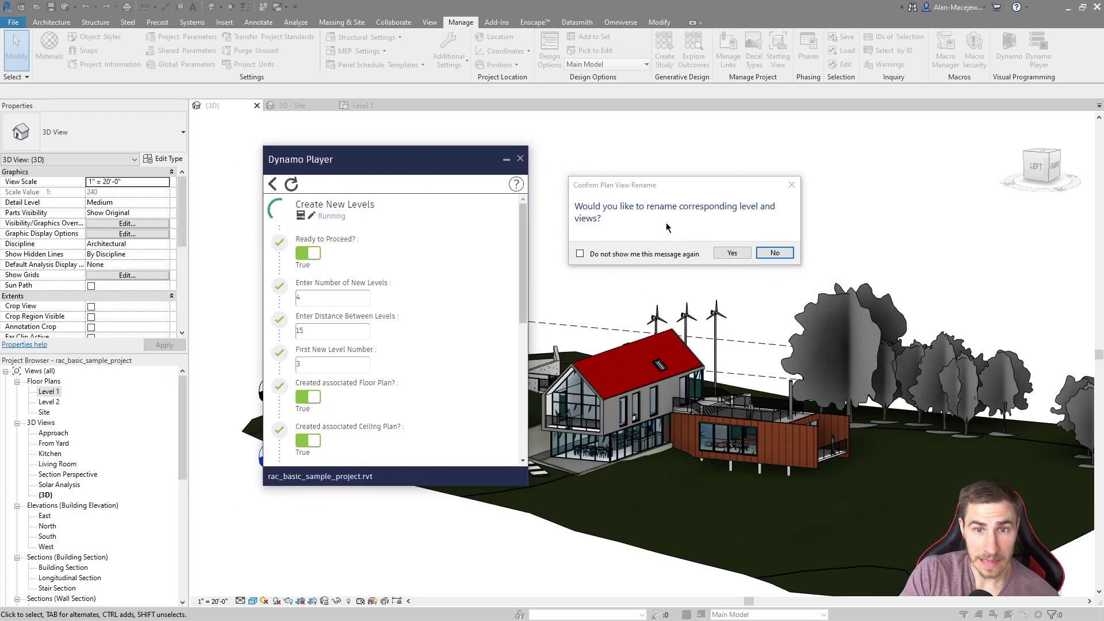
pyautogui.moveTo(683, 191); pyautogui.dragTo(691, 160)
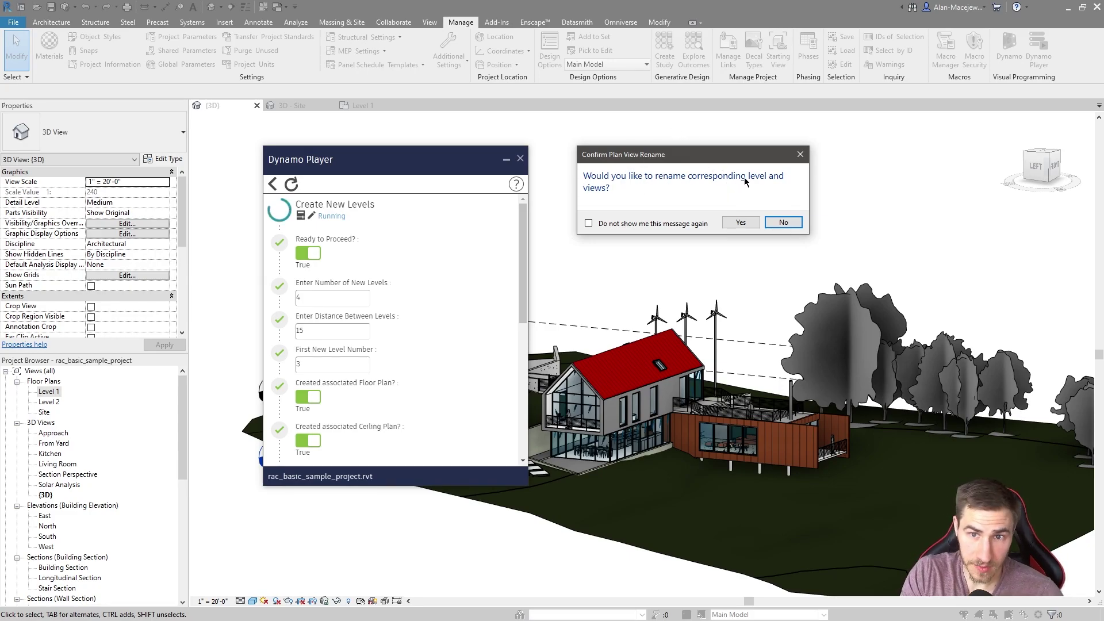
pyautogui.moveTo(723, 163); pyautogui.dragTo(701, 163)
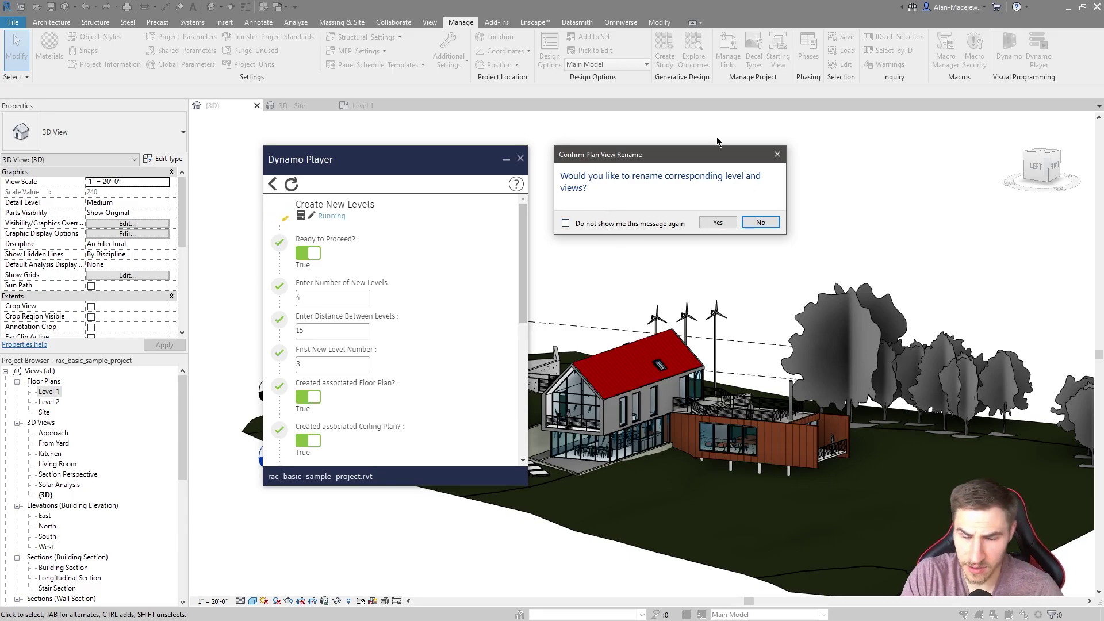
pyautogui.click(565, 223)
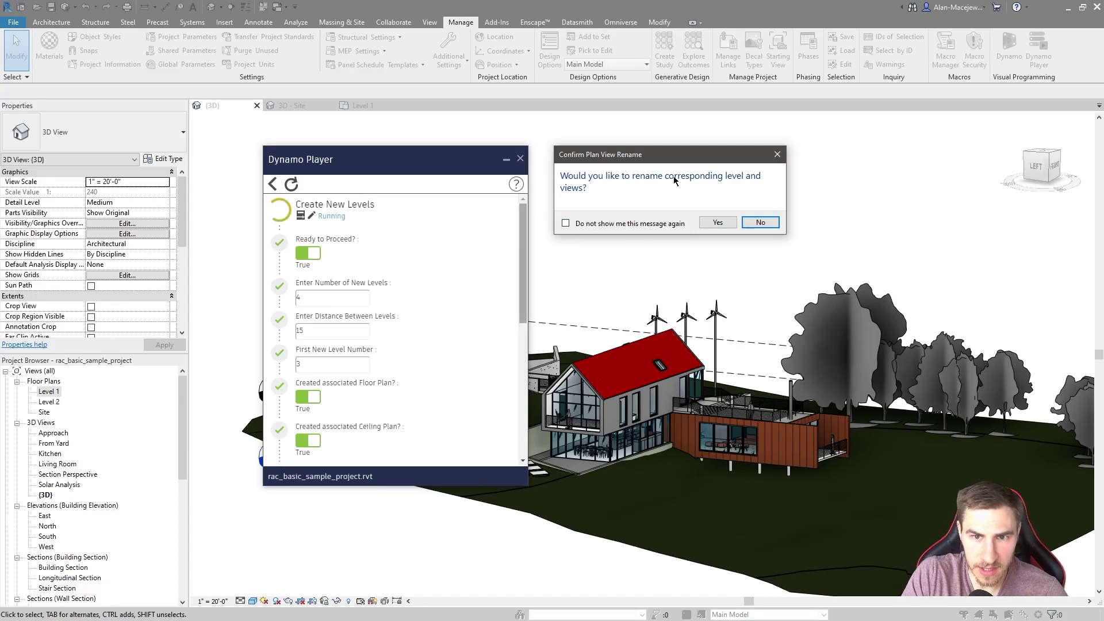
pyautogui.click(604, 227)
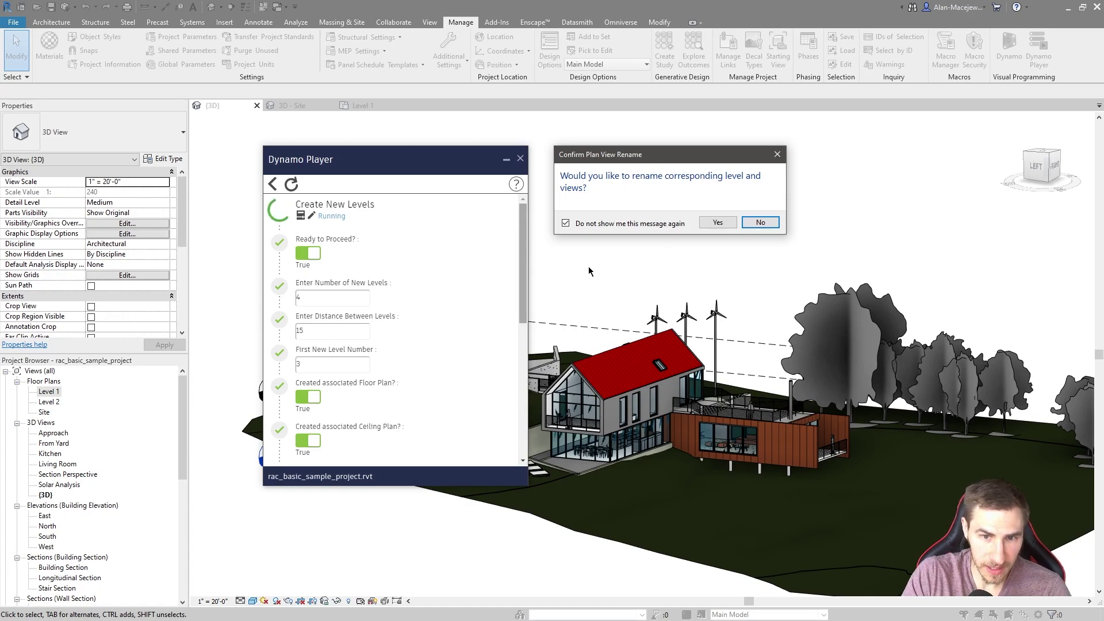
pyautogui.moveTo(404, 161); pyautogui.dragTo(764, 241)
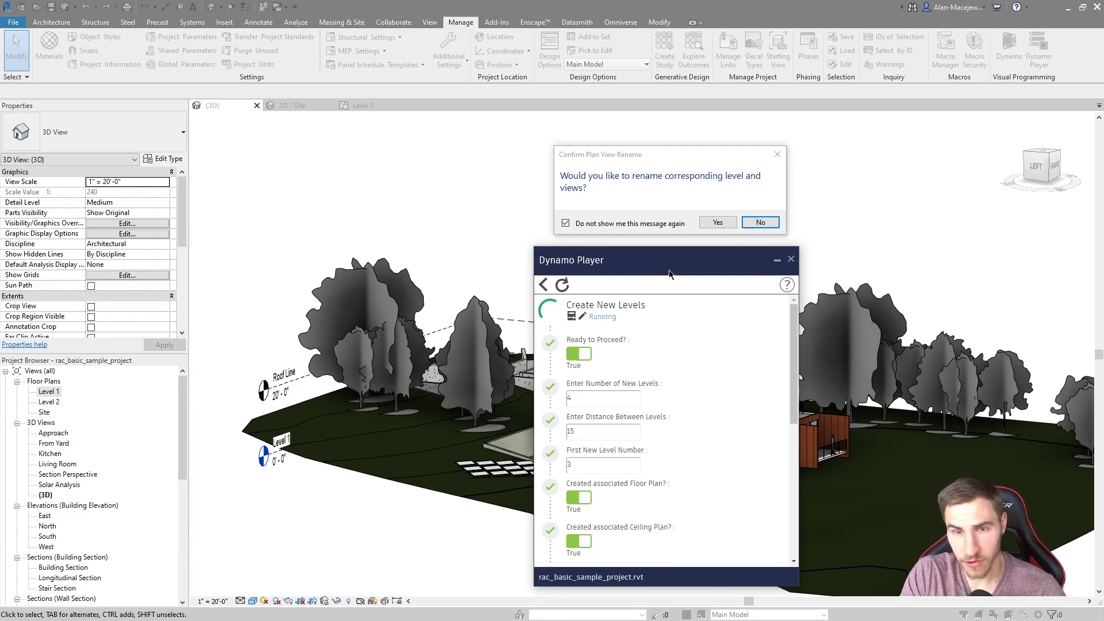
pyautogui.moveTo(668, 275); pyautogui.dragTo(678, 275)
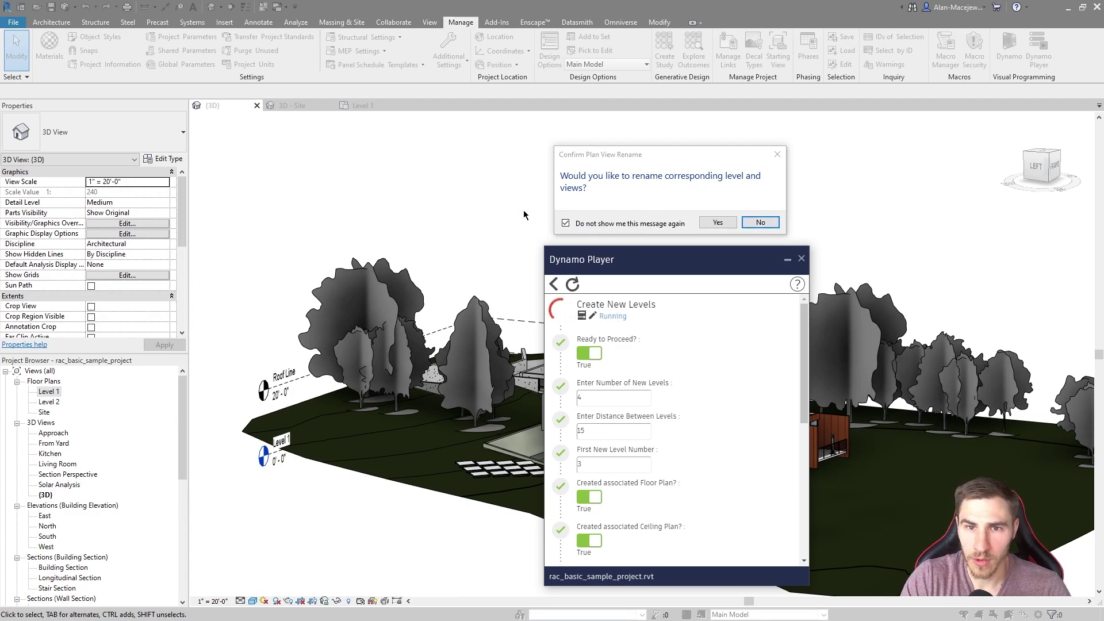
pyautogui.moveTo(641, 254); pyautogui.dragTo(354, 173)
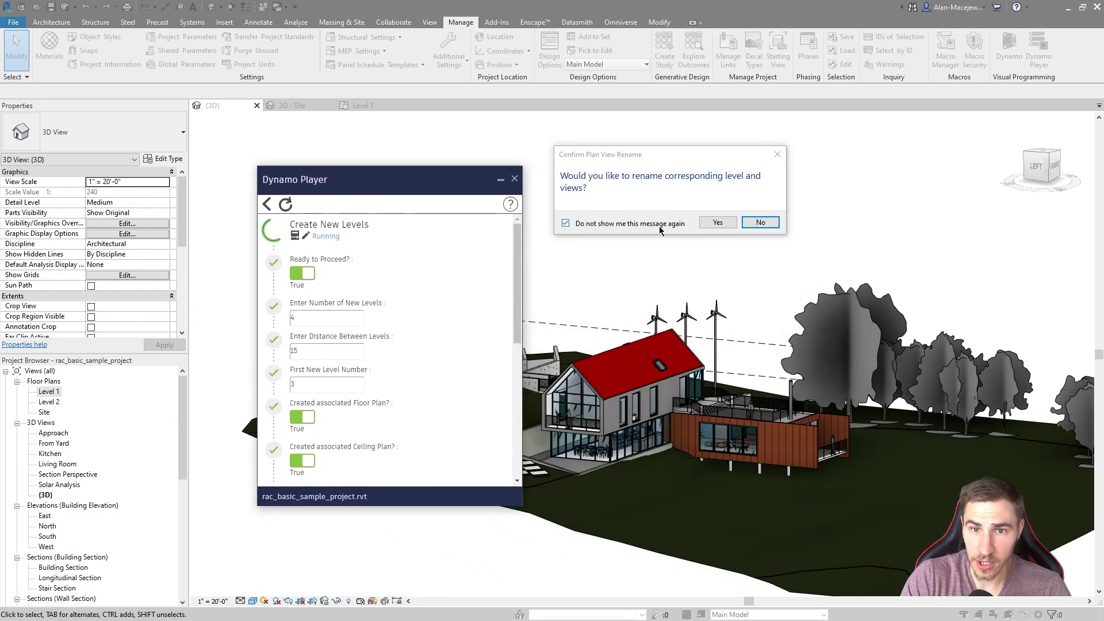
pyautogui.click(630, 225)
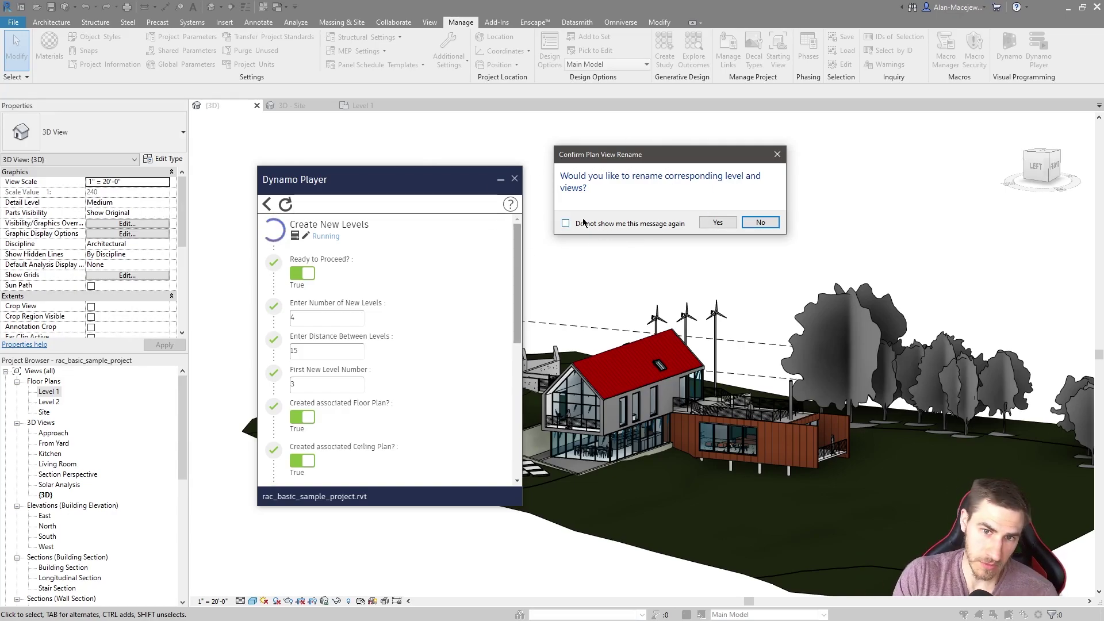
# - Decline renaming the corresponding level and views, and minimize Dynamo Player to clear the 3D view
pyautogui.click(760, 223)
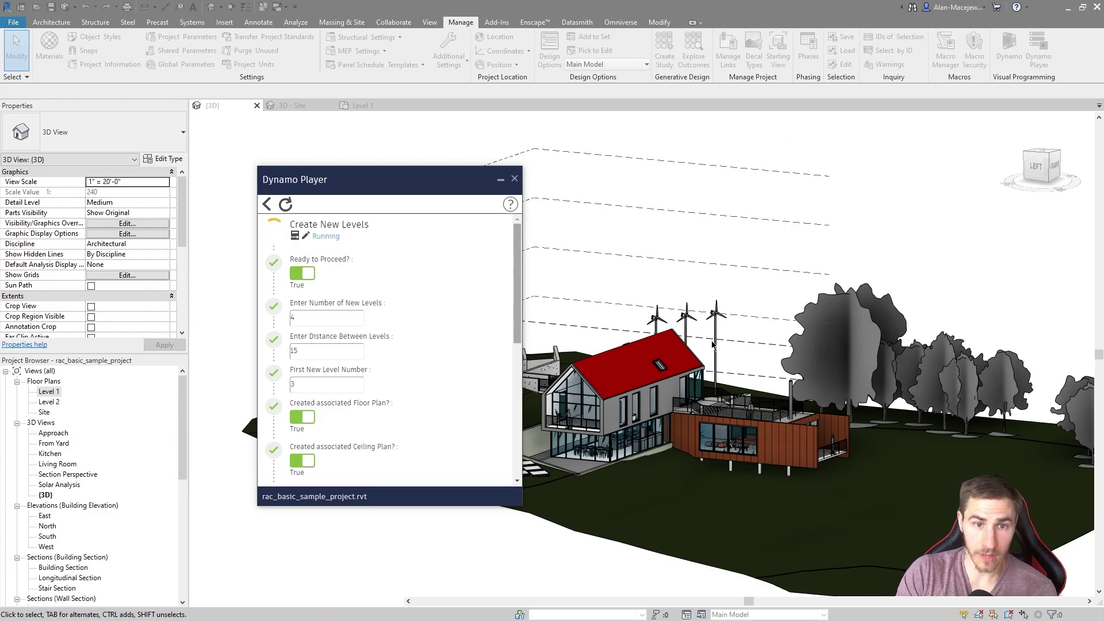
pyautogui.moveTo(349, 180); pyautogui.dragTo(782, 163)
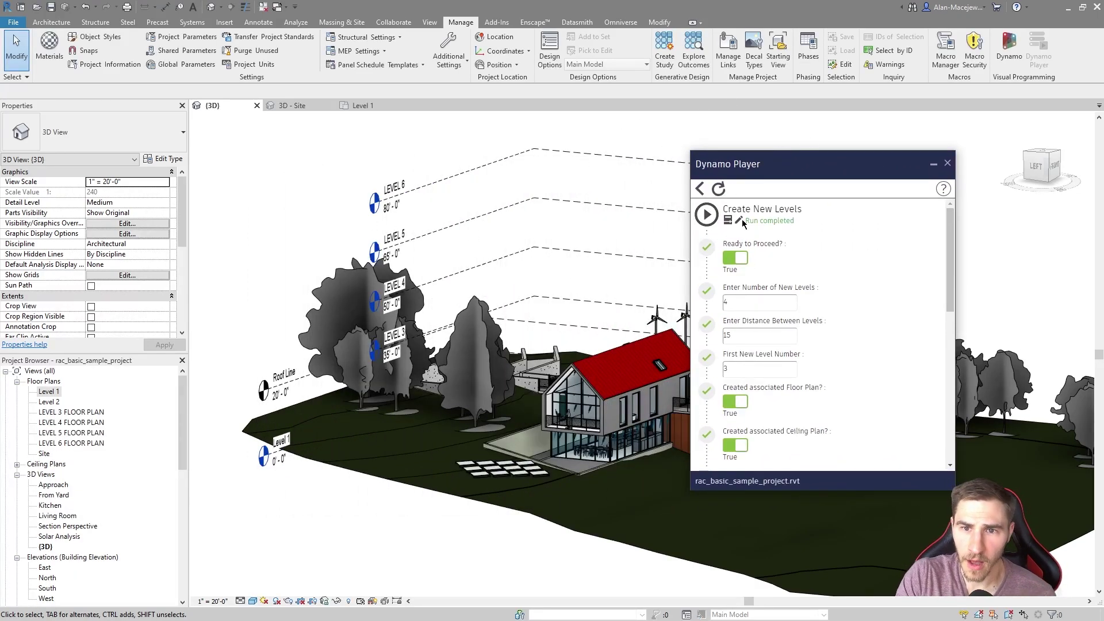
pyautogui.click(933, 165)
# - Inspect the new levels in the 3D view and the new floor and ceiling plans in the project browser
pyautogui.keyDown('shift'); pyautogui.moveTo(517, 247); pyautogui.dragTo(460, 345, button='middle'); pyautogui.keyUp('shift')
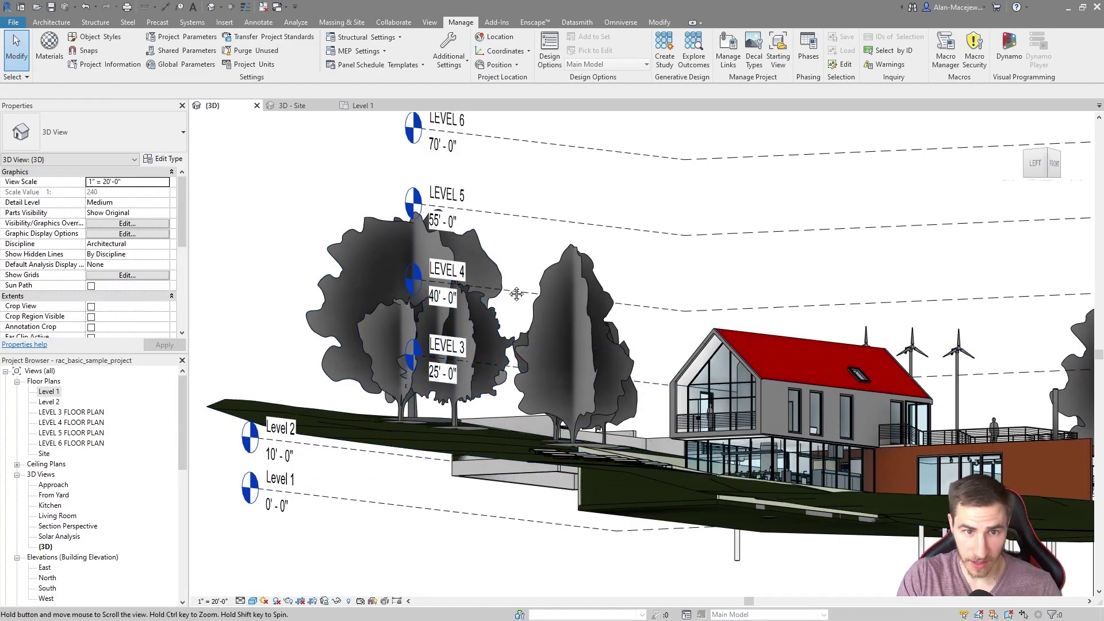
pyautogui.moveTo(517, 284); pyautogui.dragTo(506, 369, button='middle')
pyautogui.keyDown('shift'); pyautogui.moveTo(504, 197); pyautogui.dragTo(437, 318, button='middle'); pyautogui.keyUp('shift')
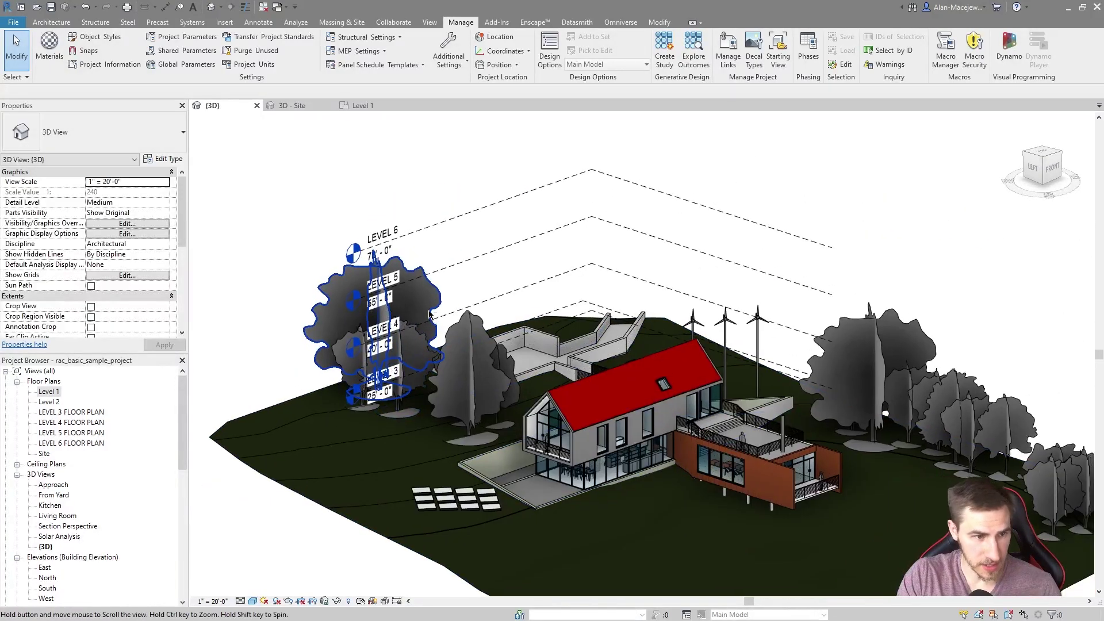
pyautogui.click(65, 415)
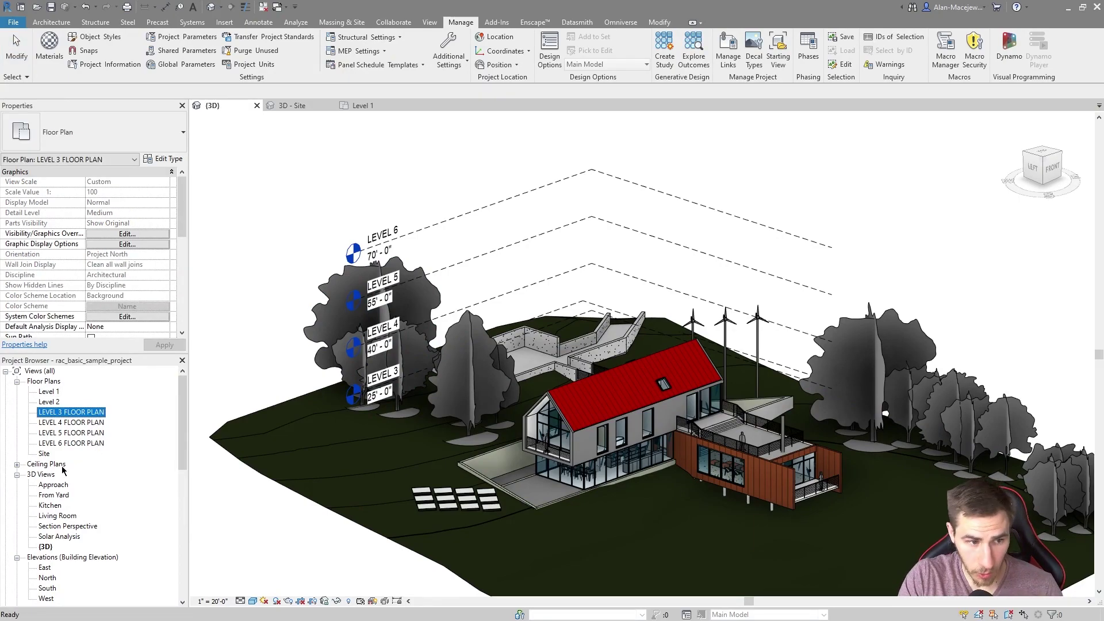
pyautogui.click(17, 465)
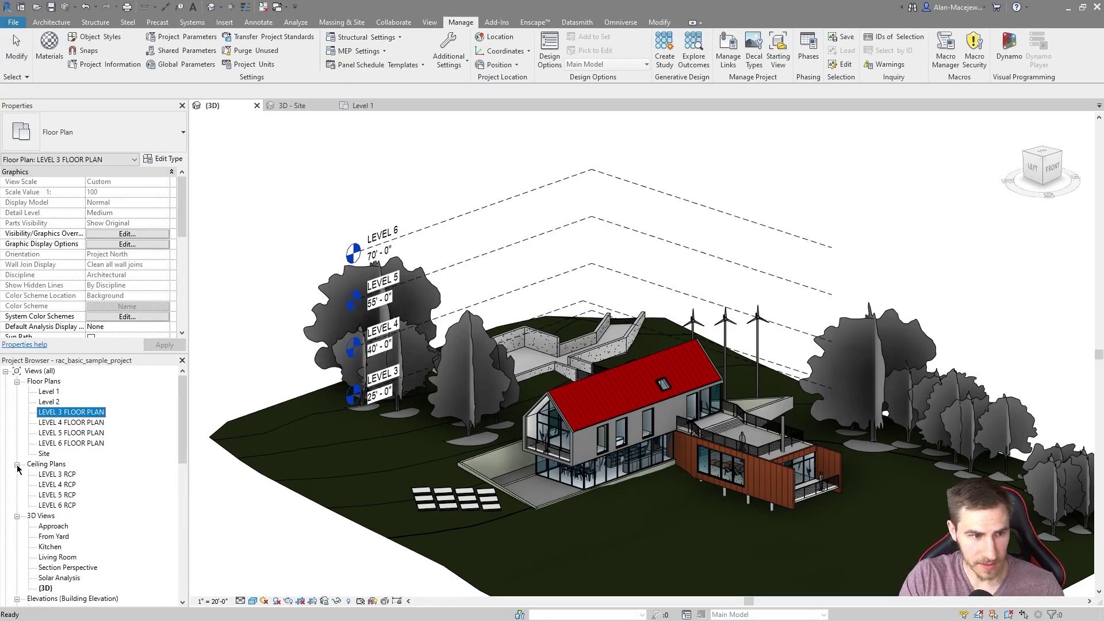
pyautogui.click(71, 476)
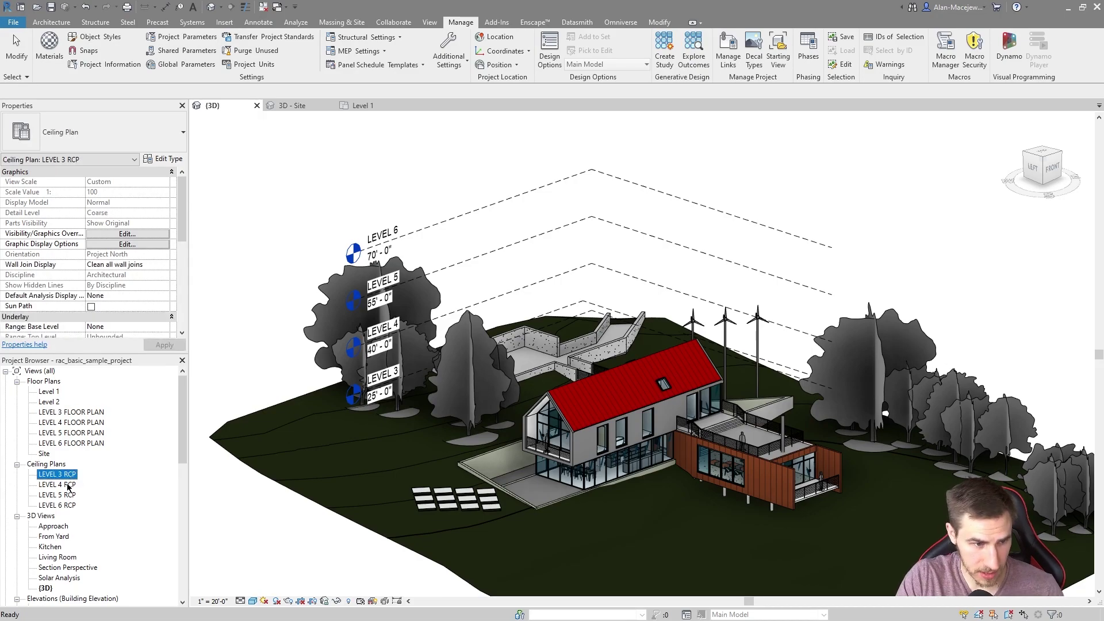
pyautogui.click(68, 486)
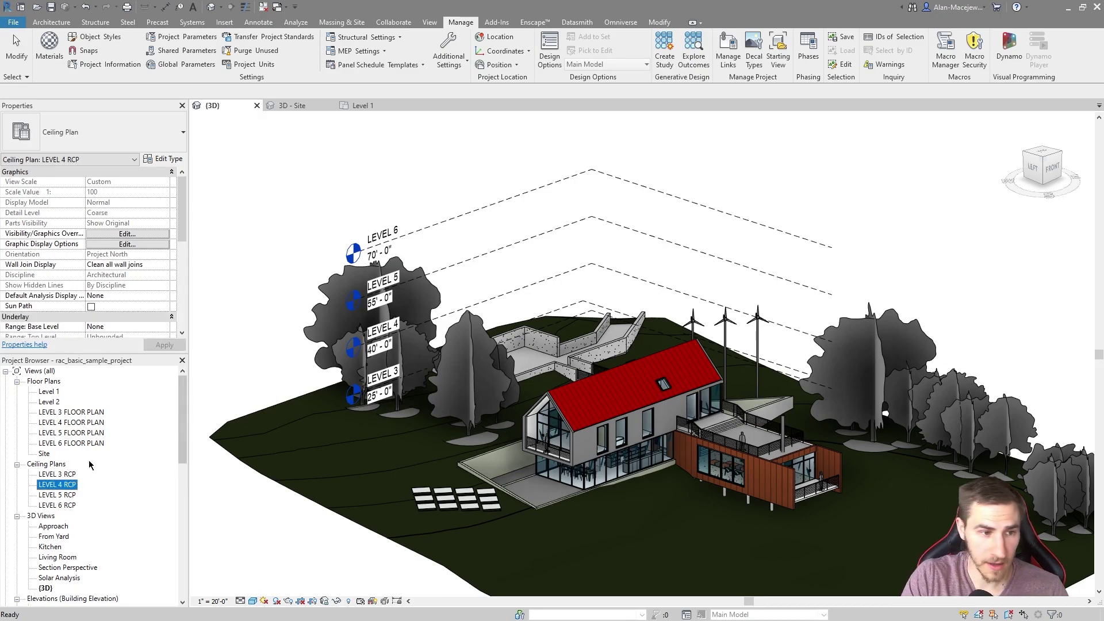
# - Check the view template assigned to the LEVEL 3 FLOOR PLAN view and the number of views using it
pyautogui.click(76, 413)
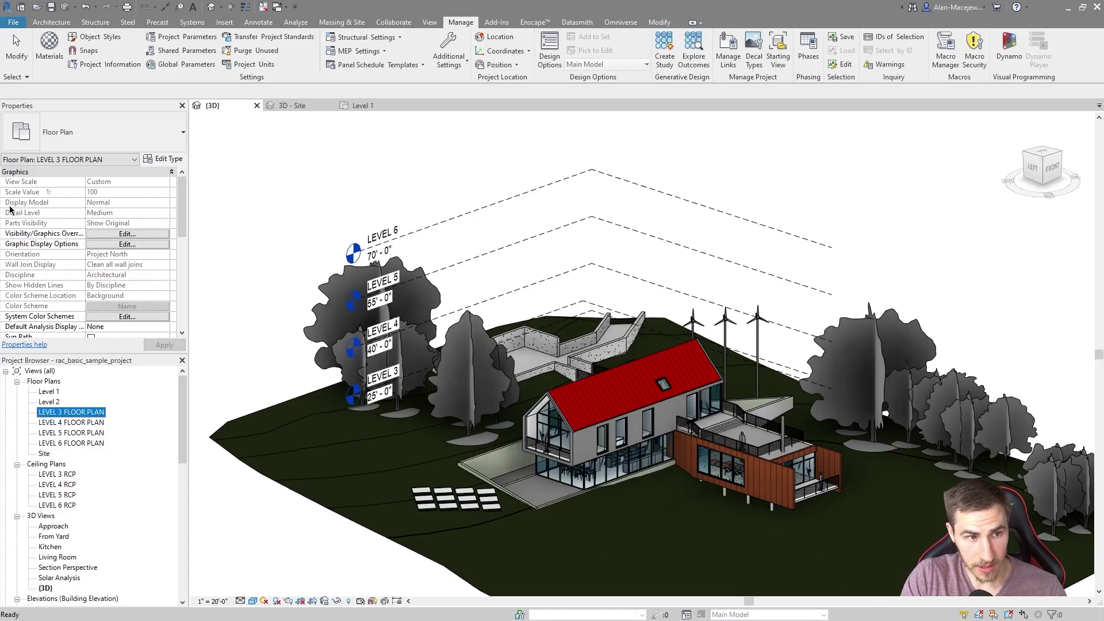
pyautogui.scroll(-4, 20, 209)
pyautogui.scroll(-3, 21, 209)
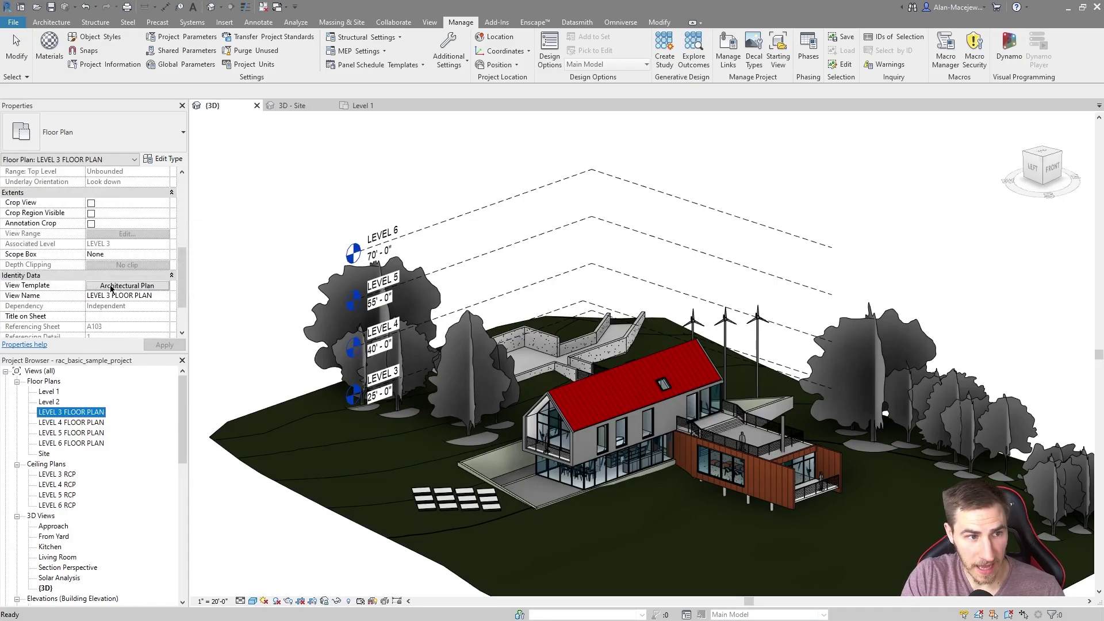
pyautogui.click(131, 286)
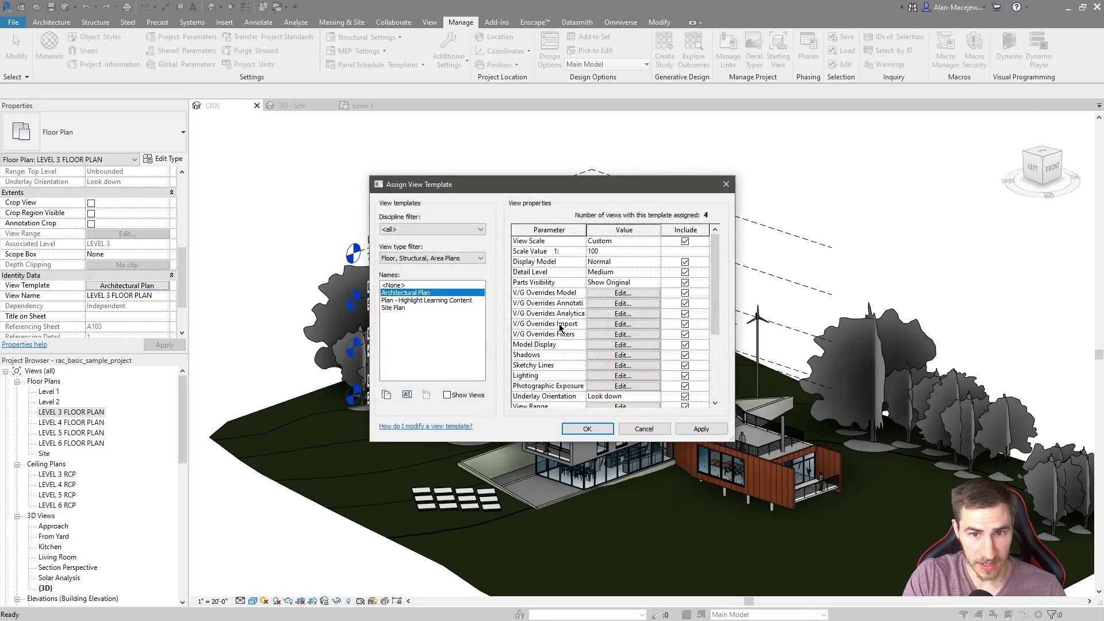
pyautogui.scroll(-5, 655, 305)
pyautogui.click(726, 184)
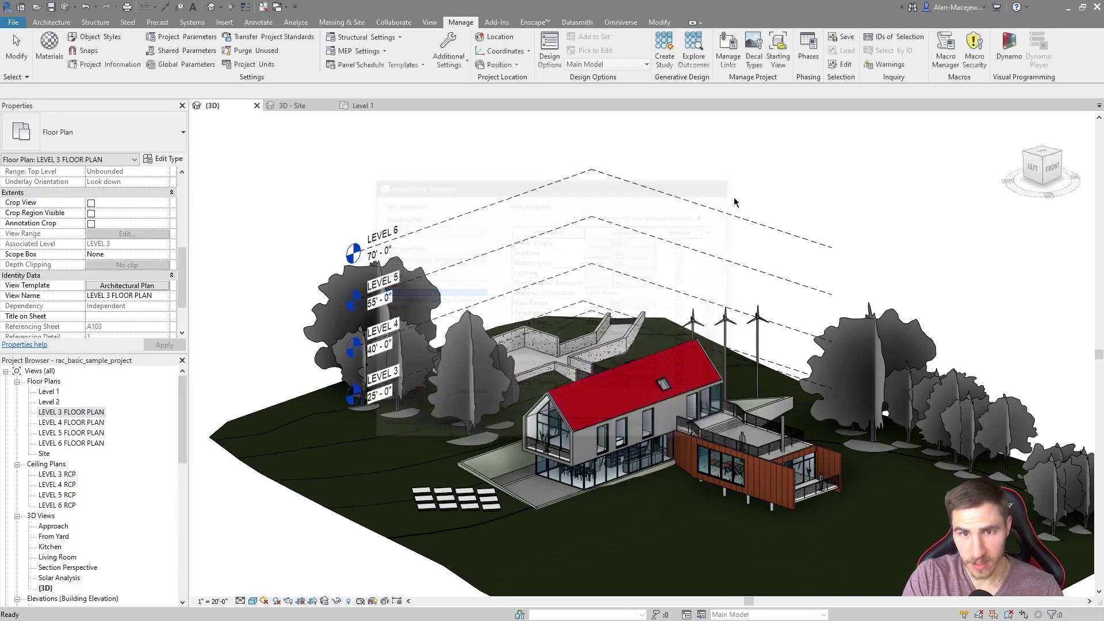
pyautogui.click(157, 284)
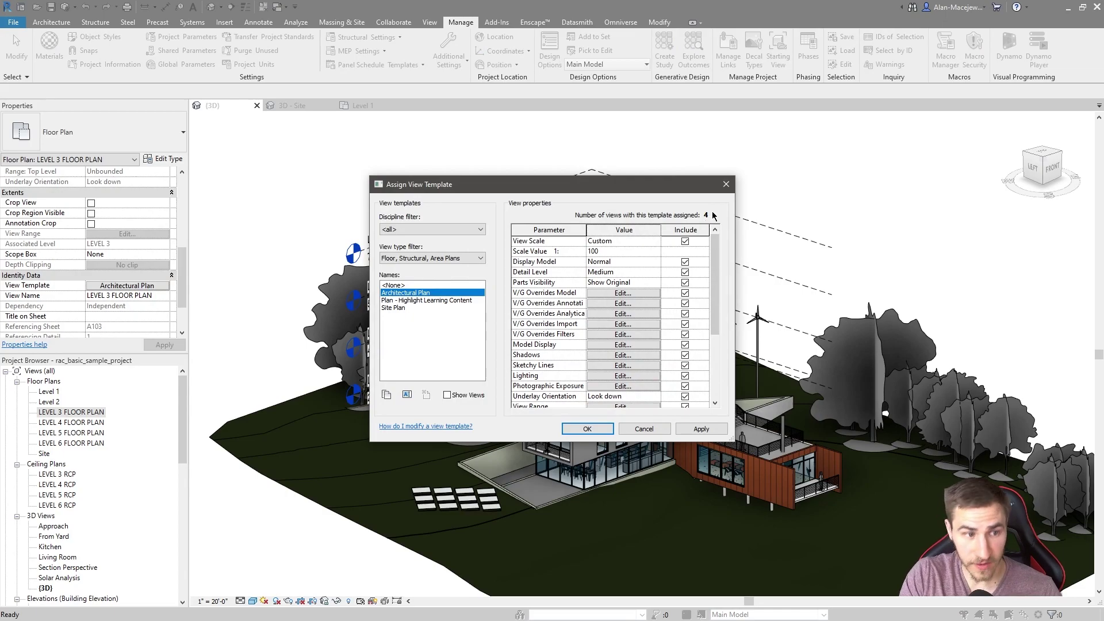
pyautogui.click(726, 184)
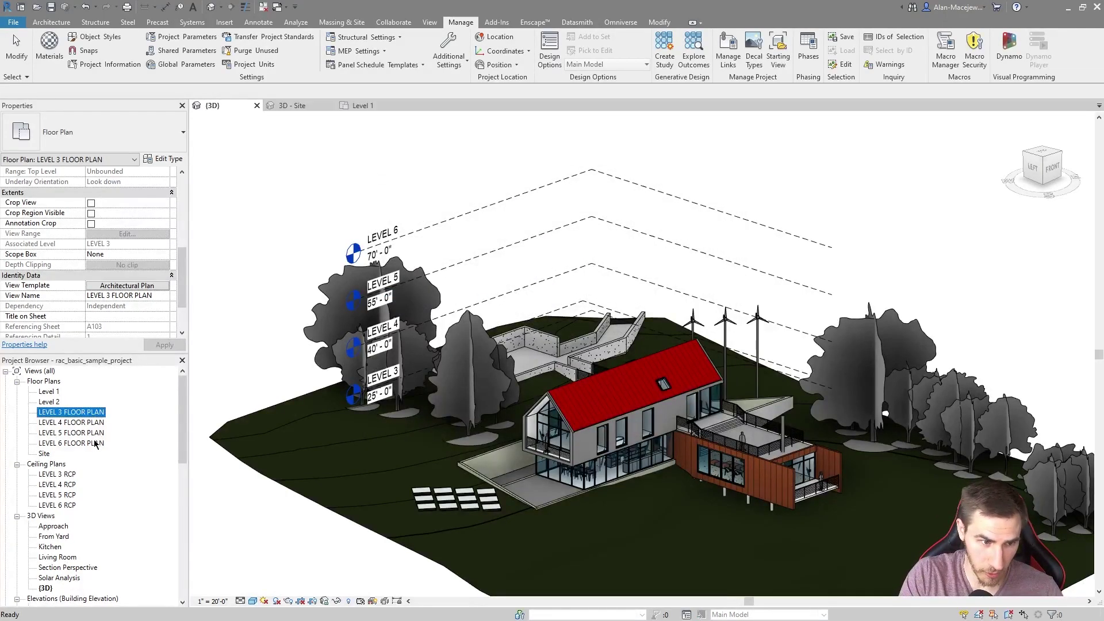
# - Compare the extents of the LEVEL 3 and Level 1 planes around the building in the 3D view
pyautogui.click(253, 194)
pyautogui.keyDown('shift'); pyautogui.moveTo(432, 369); pyautogui.dragTo(540, 262, button='middle'); pyautogui.keyUp('shift')
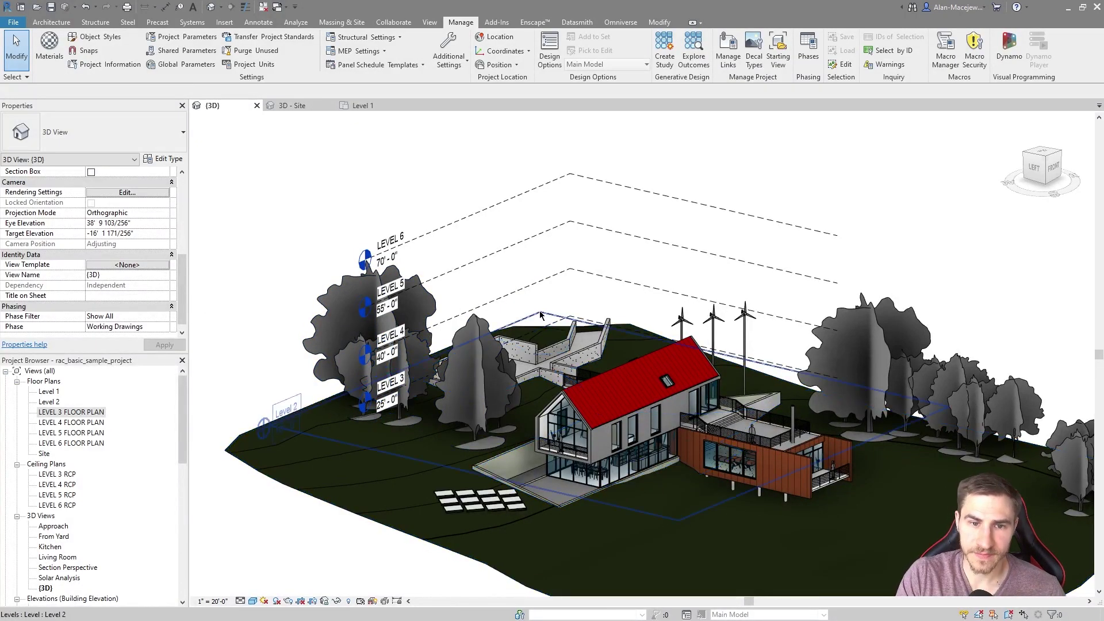
pyautogui.click(441, 426)
pyautogui.keyDown('shift'); pyautogui.moveTo(440, 426); pyautogui.dragTo(359, 398, button='middle'); pyautogui.keyUp('shift')
pyautogui.click(633, 330)
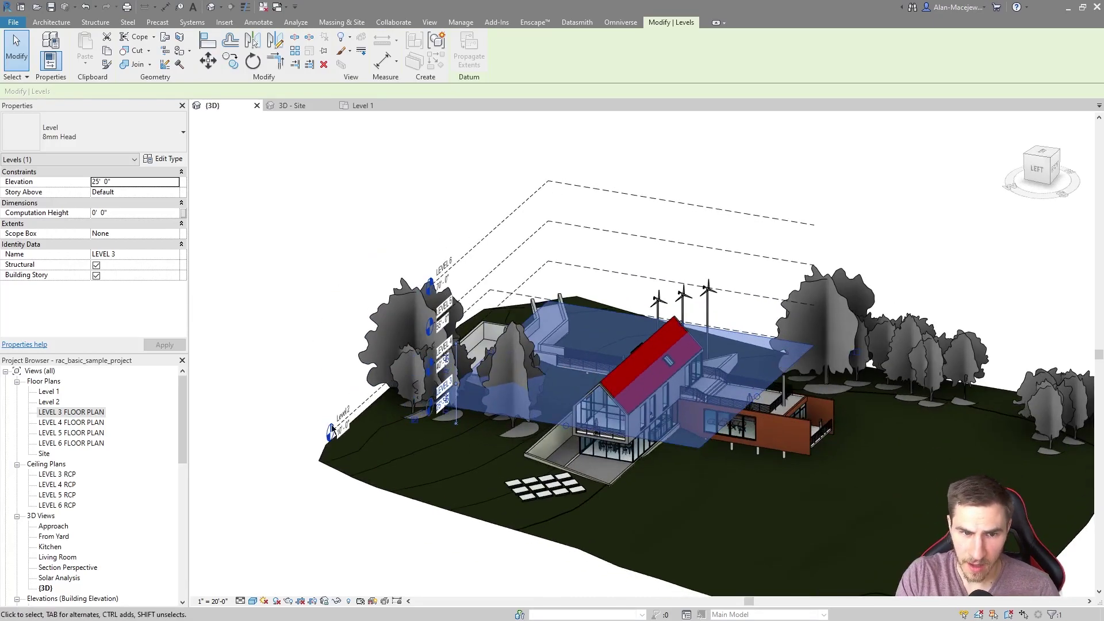
pyautogui.keyDown('shift'); pyautogui.moveTo(417, 242); pyautogui.dragTo(367, 437, button='middle'); pyautogui.keyUp('shift')
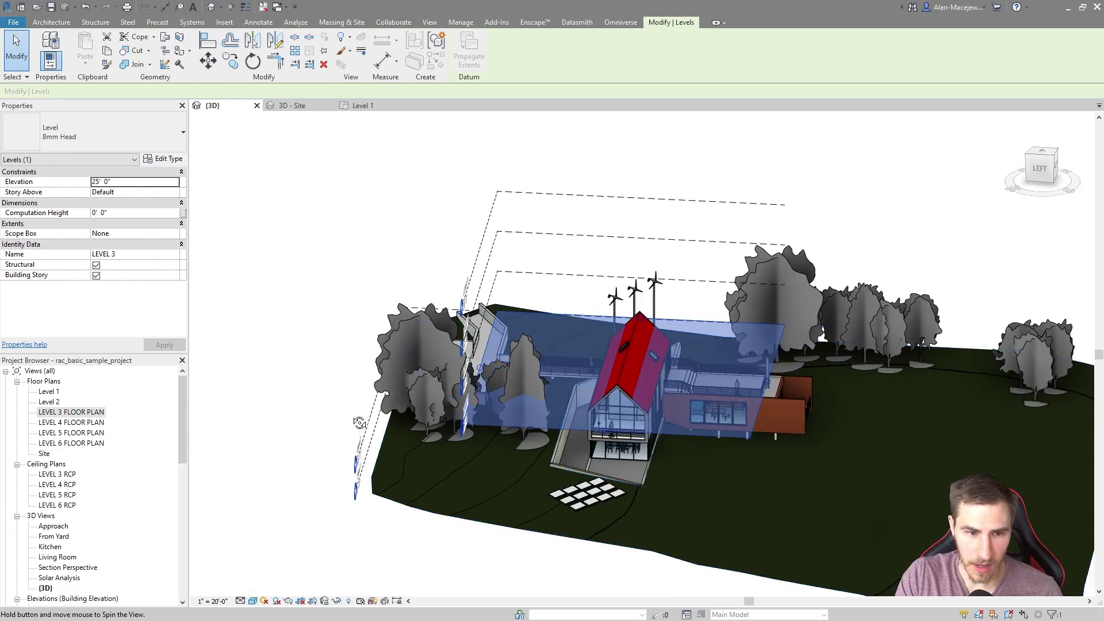
pyautogui.keyDown('shift'); pyautogui.moveTo(592, 435); pyautogui.dragTo(747, 443, button='middle'); pyautogui.keyUp('shift')
pyautogui.click(611, 432)
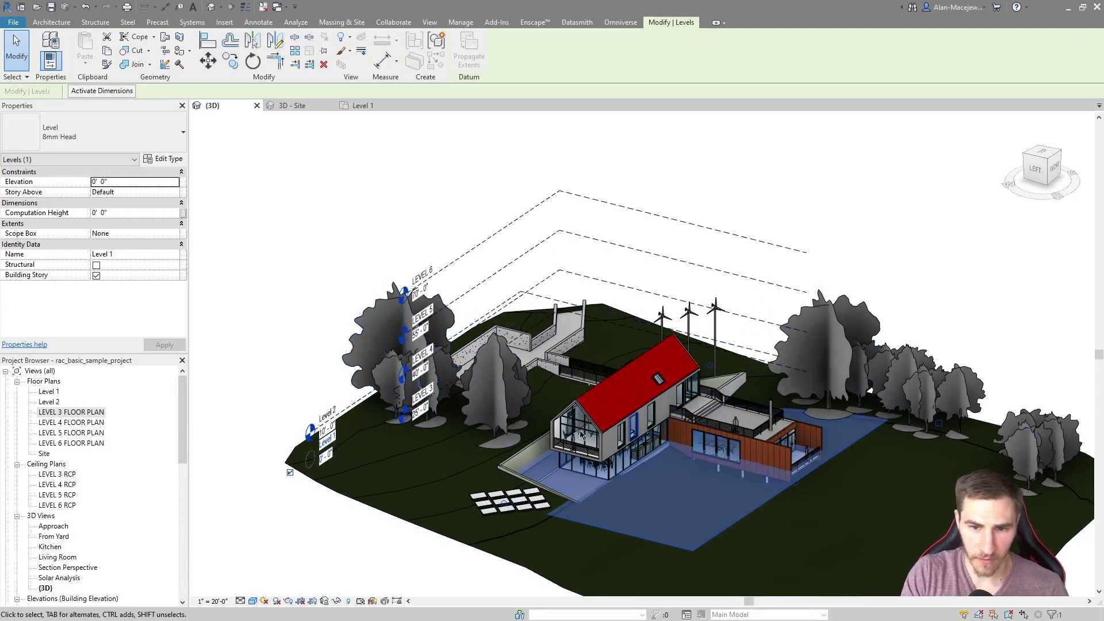
pyautogui.keyDown('shift'); pyautogui.moveTo(793, 516); pyautogui.dragTo(813, 397, button='middle'); pyautogui.keyUp('shift')
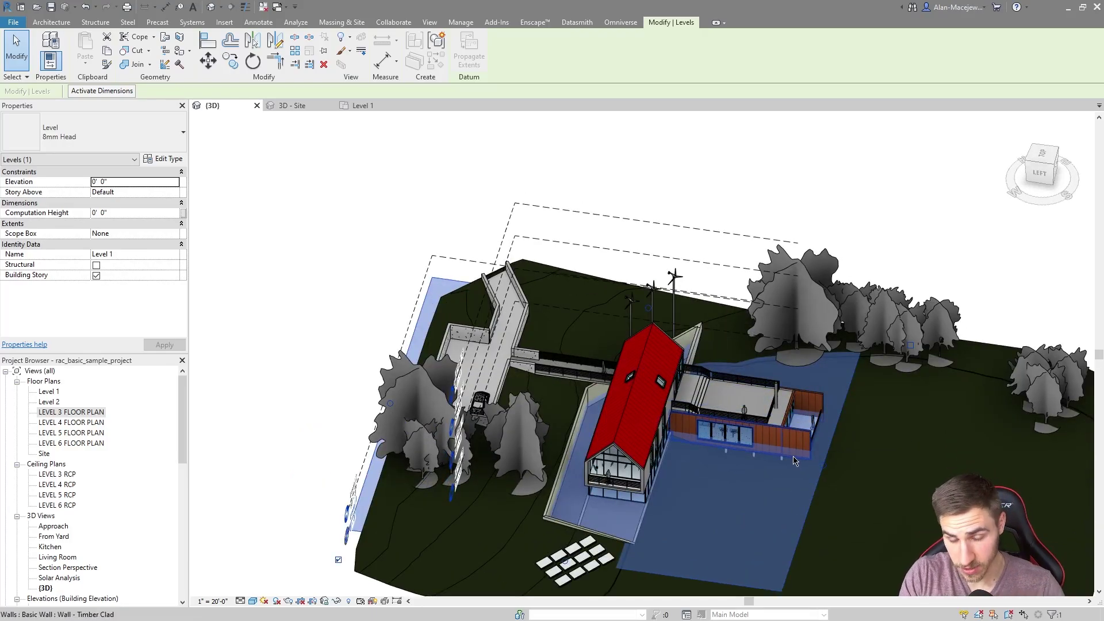
pyautogui.press('Escape')
# - Examine the stack of levels from Level 1 to LEVEL 6 from a near-elevation angle in the 3D view
pyautogui.keyDown('shift'); pyautogui.moveTo(789, 431); pyautogui.dragTo(515, 351, button='middle'); pyautogui.keyUp('shift')
pyautogui.scroll(2, 514, 351)
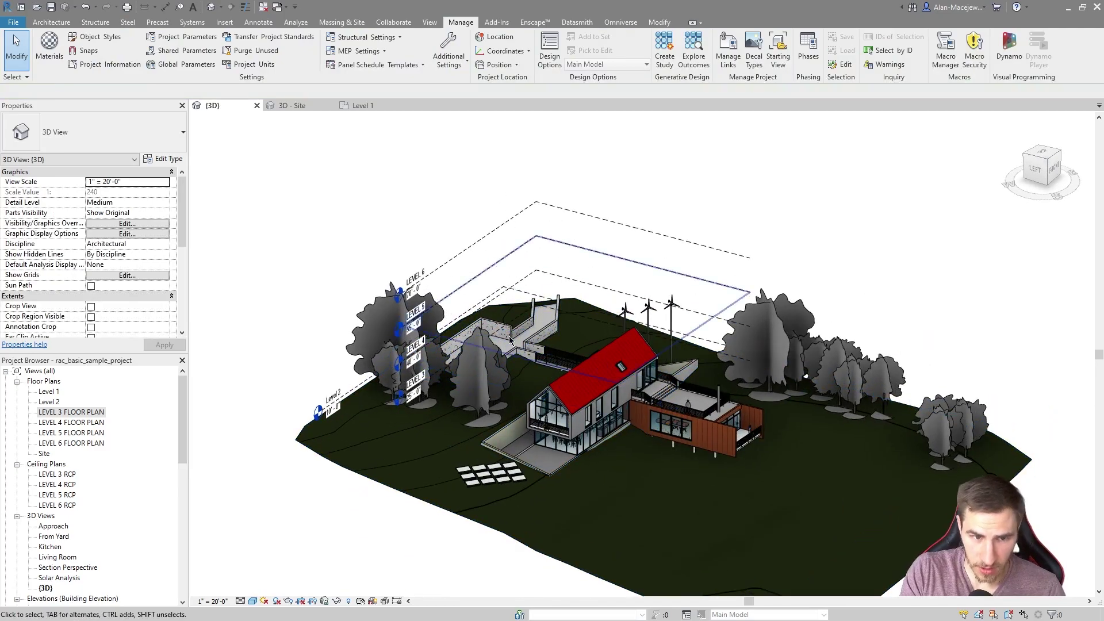
pyautogui.keyDown('shift'); pyautogui.moveTo(618, 365); pyautogui.dragTo(430, 349, button='middle'); pyautogui.keyUp('shift')
pyautogui.scroll(3, 572, 267)
pyautogui.scroll(-2, 517, 299)
pyautogui.keyDown('shift'); pyautogui.moveTo(309, 390); pyautogui.dragTo(689, 366, button='middle'); pyautogui.keyUp('shift')
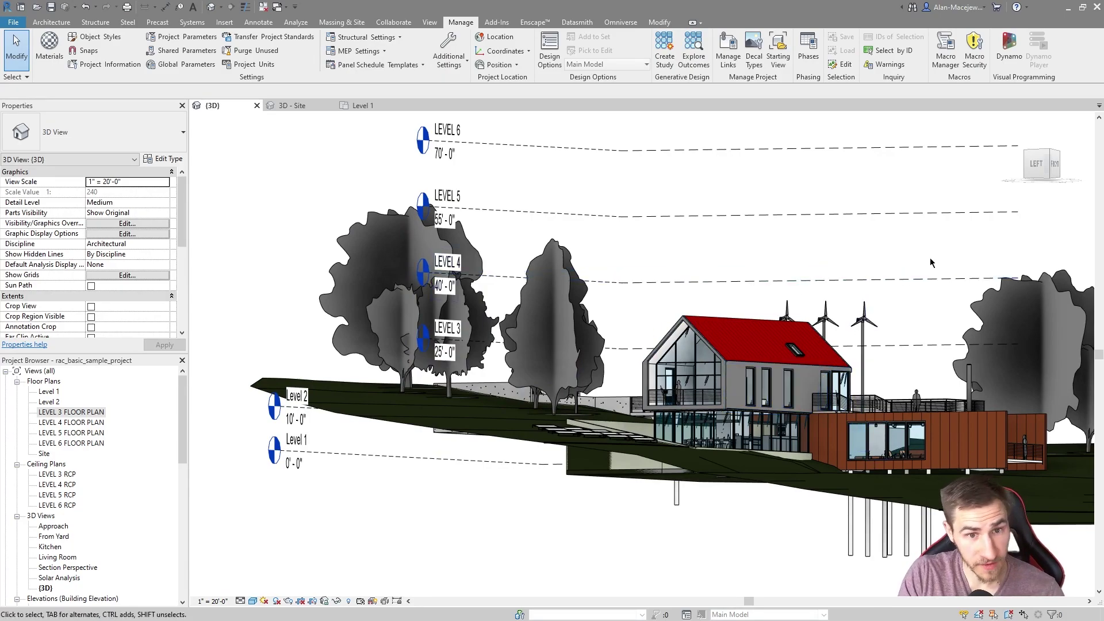
# - Check the properties of LEVEL 3 and examine the level stack against the building from several angles in the 3D view
pyautogui.click(456, 344)
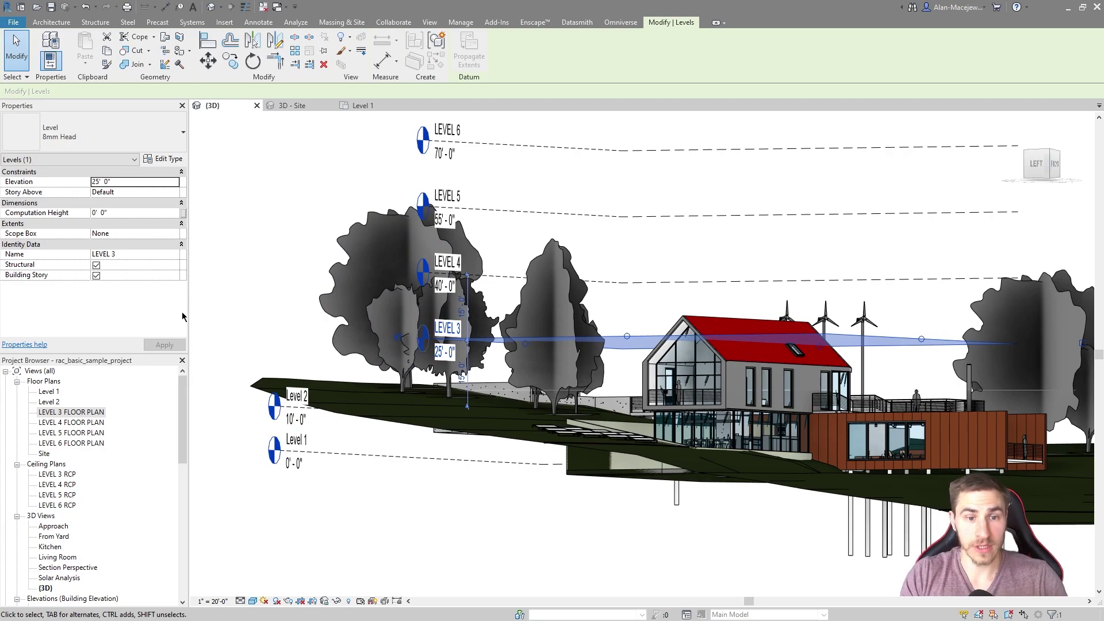
pyautogui.click(280, 516)
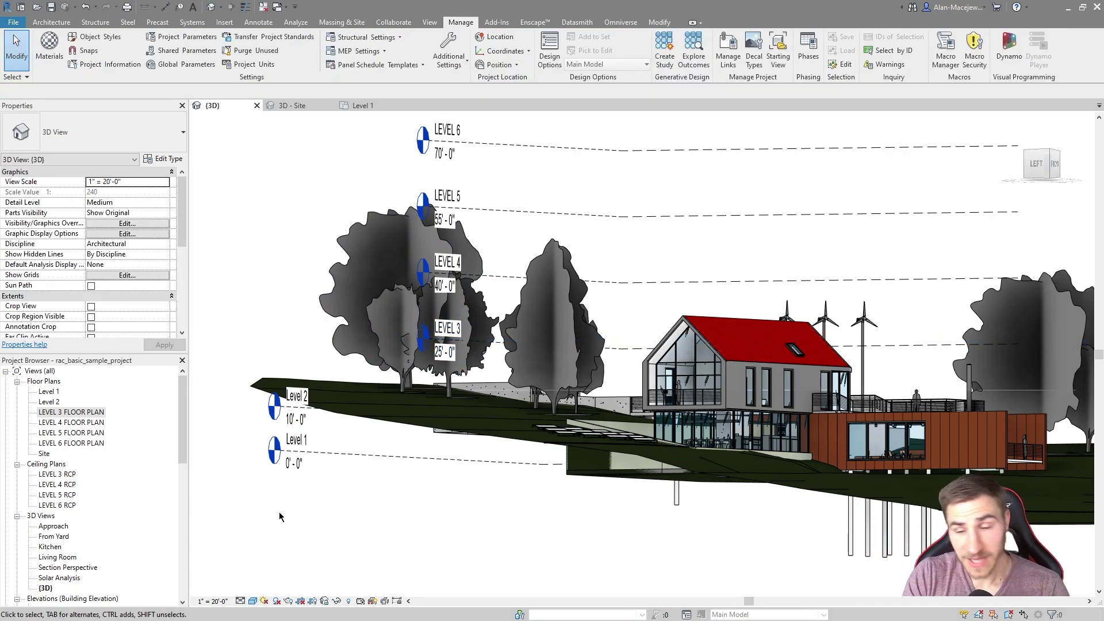
pyautogui.scroll(-2, 330, 466)
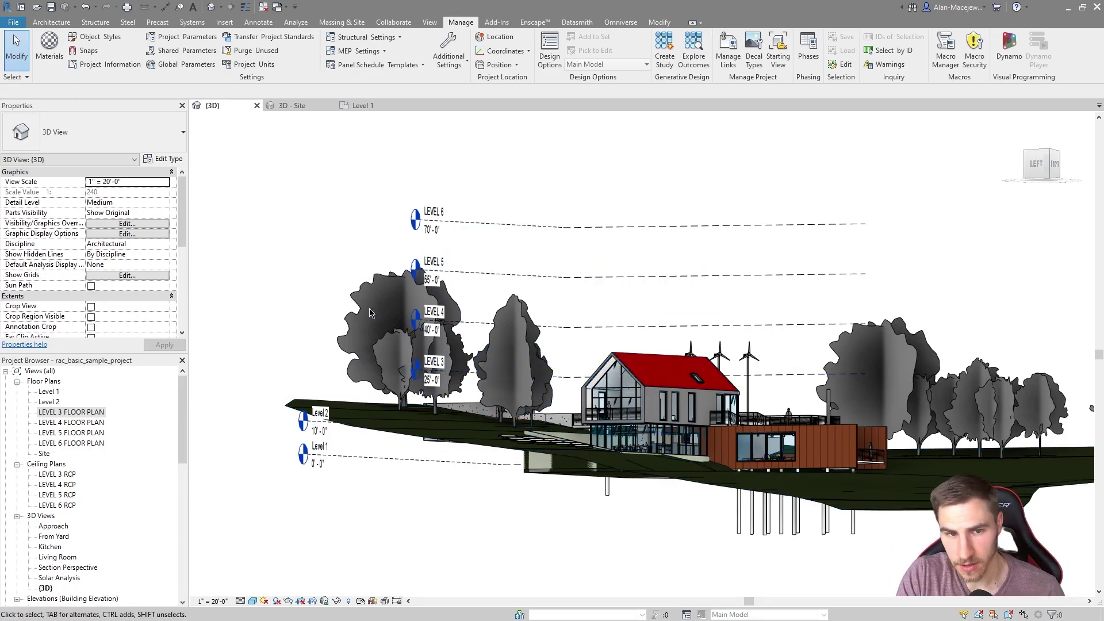
pyautogui.keyDown('shift'); pyautogui.moveTo(309, 355); pyautogui.dragTo(333, 326, button='middle'); pyautogui.keyUp('shift')
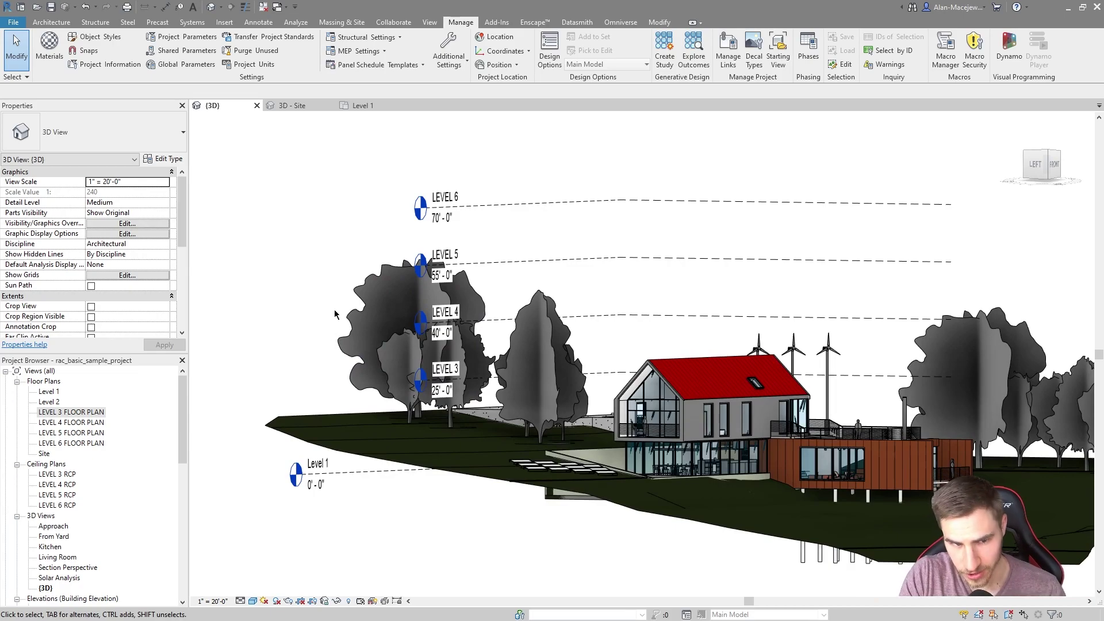
pyautogui.keyDown('shift'); pyautogui.moveTo(425, 508); pyautogui.dragTo(352, 438, button='middle'); pyautogui.keyUp('shift')
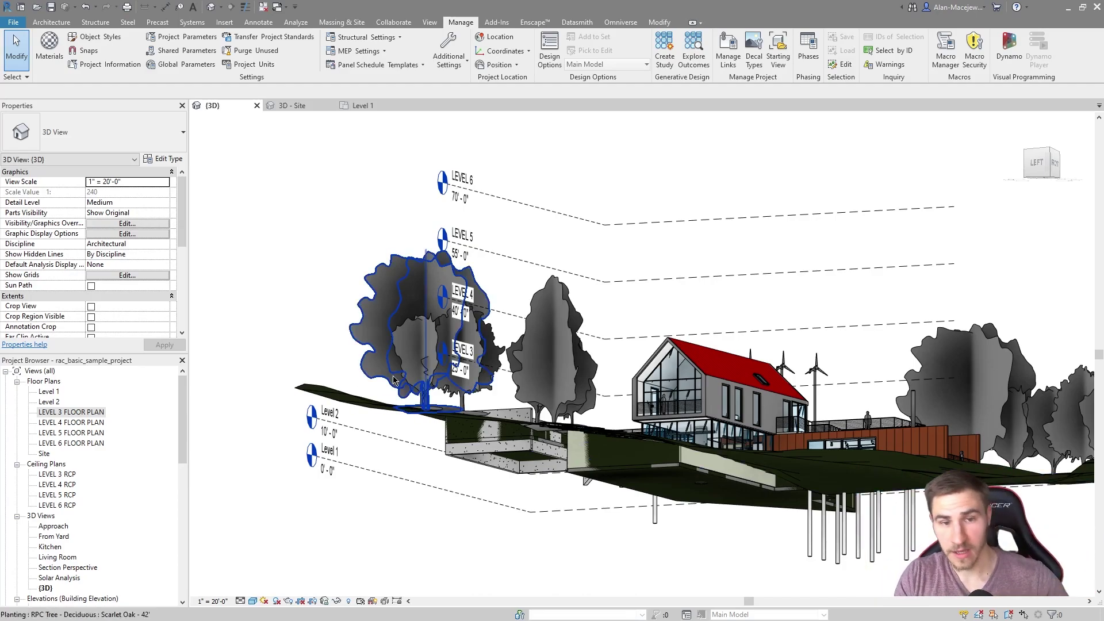
pyautogui.moveTo(403, 333)
pyautogui.keyDown('shift'); pyautogui.mouseDown(button='middle')
pyautogui.moveTo(373, 332)
pyautogui.moveTo(397, 345)
pyautogui.mouseUp(button='middle'); pyautogui.keyUp('shift')
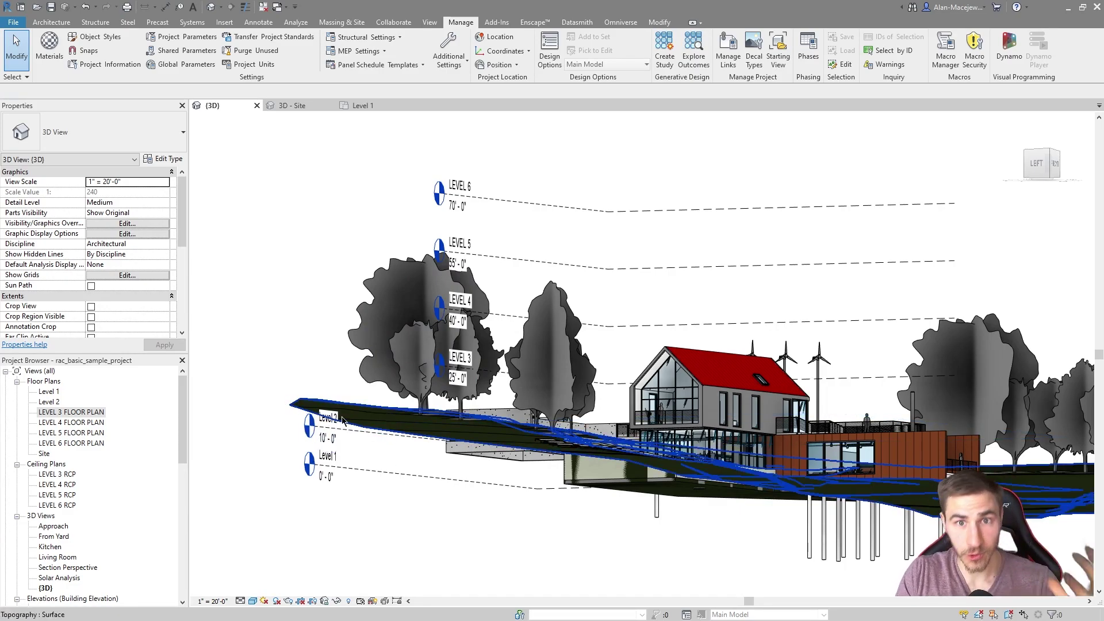
pyautogui.scroll(-2, 345, 379)
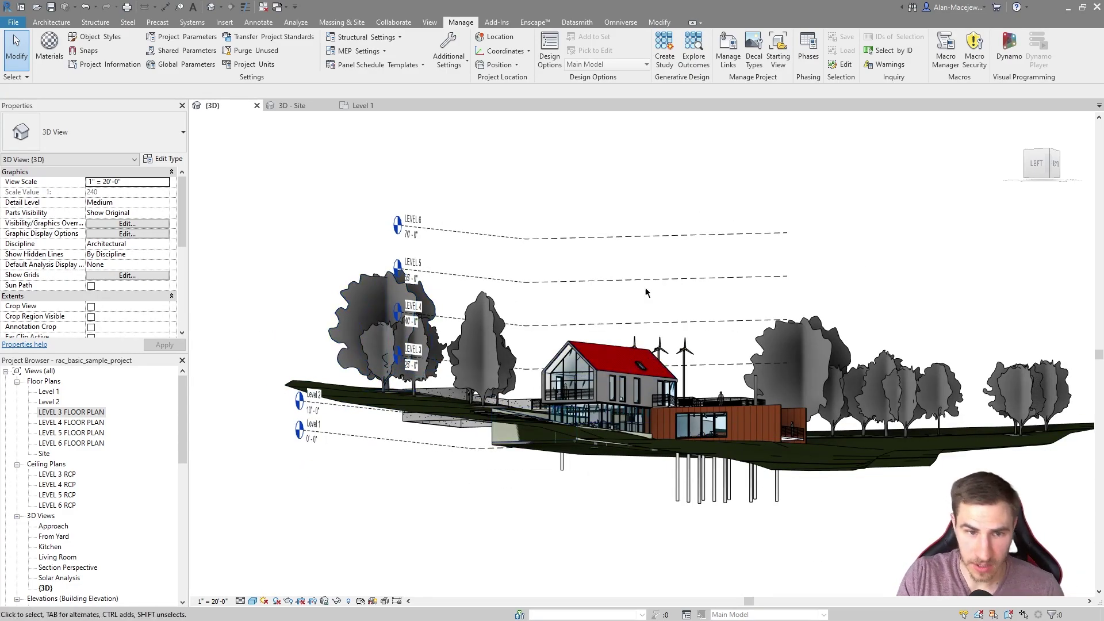
pyautogui.keyDown('shift'); pyautogui.moveTo(350, 364); pyautogui.dragTo(925, 233, button='middle'); pyautogui.keyUp('shift')
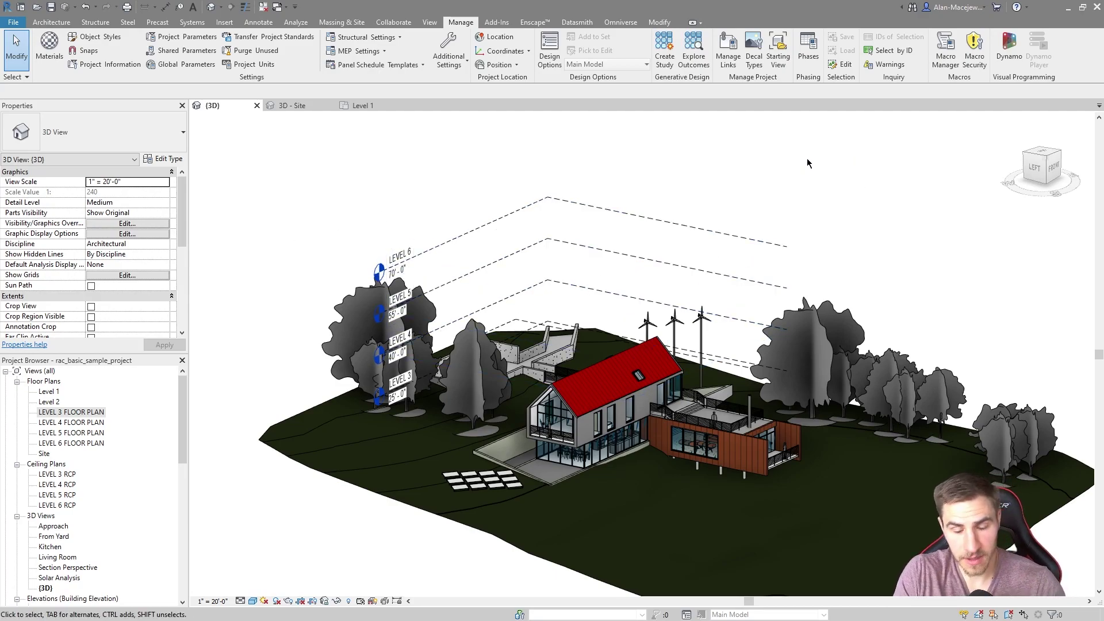
# - Undo the script run that created levels 3 to 6 and their floor and ceiling plans
pyautogui.hotkey('ctrl', 'z')
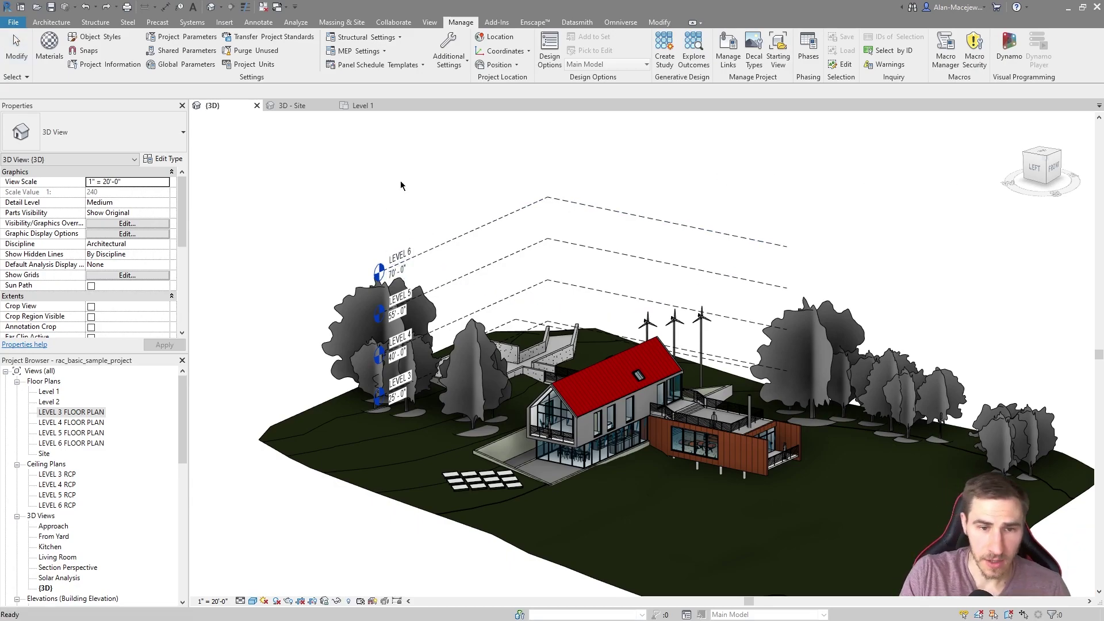
pyautogui.hotkey('ctrl', 'z')
pyautogui.keyDown('shift'); pyautogui.moveTo(736, 218); pyautogui.dragTo(920, 167, button='middle'); pyautogui.keyUp('shift')
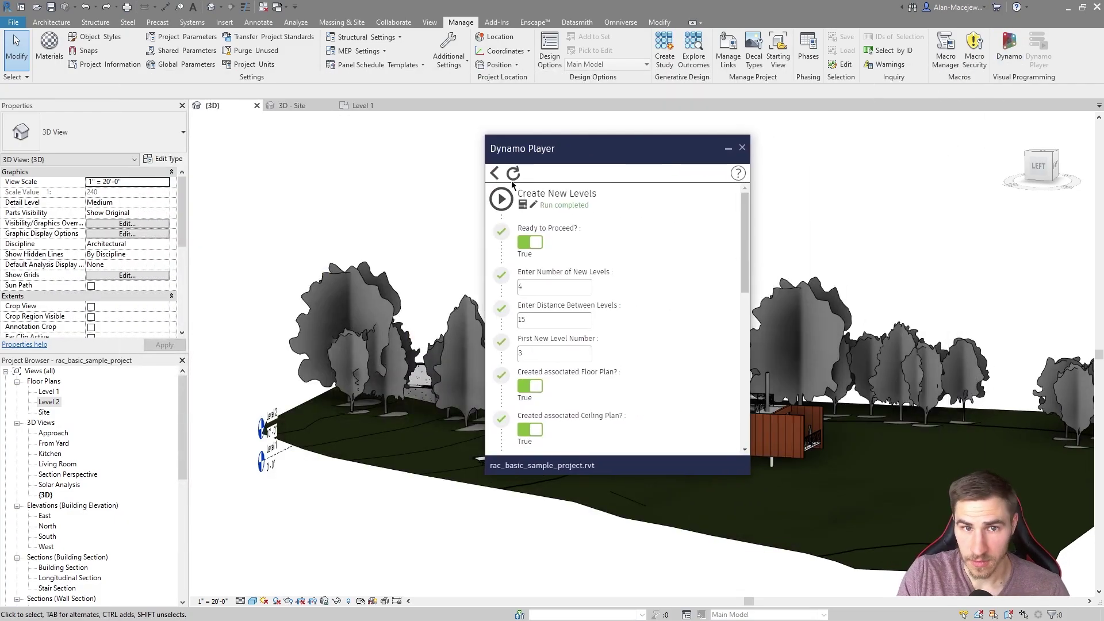
# - Reset the Create New Levels script, set it ready to proceed with 16 new levels, distance 14 and first level number 3, and run it
pyautogui.click(513, 173)
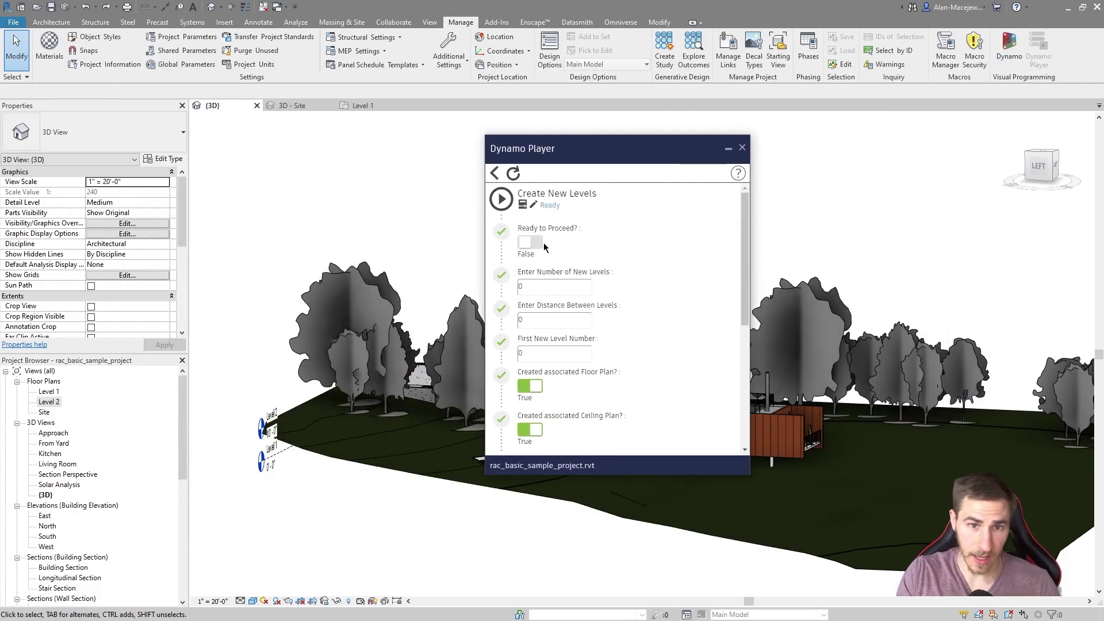
pyautogui.click(530, 242)
pyautogui.moveTo(538, 290); pyautogui.dragTo(513, 289)
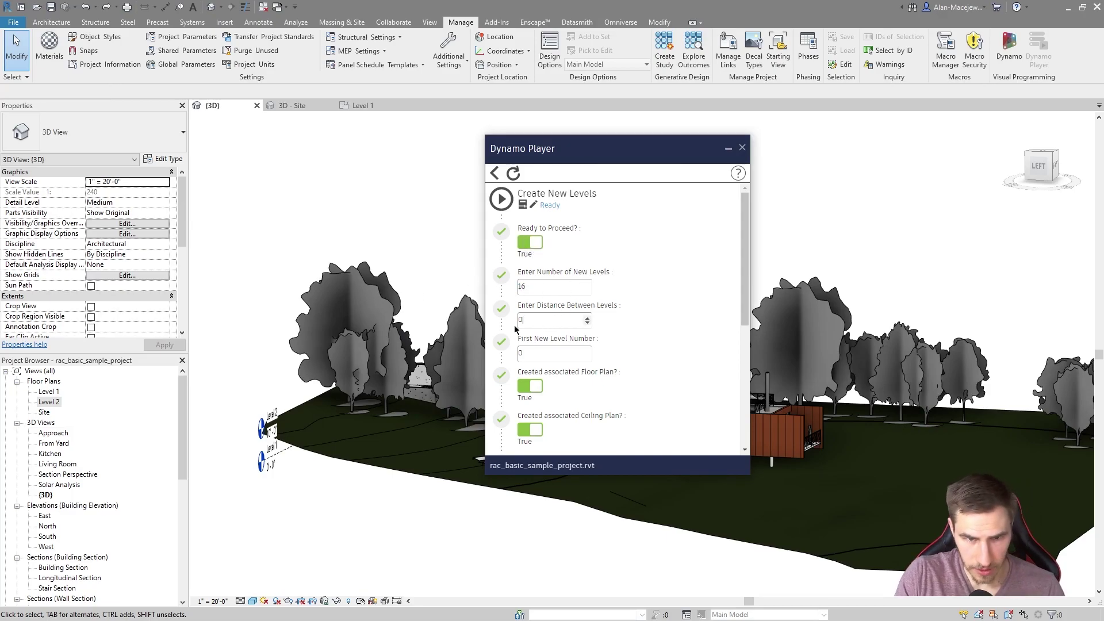
pyautogui.write('14')
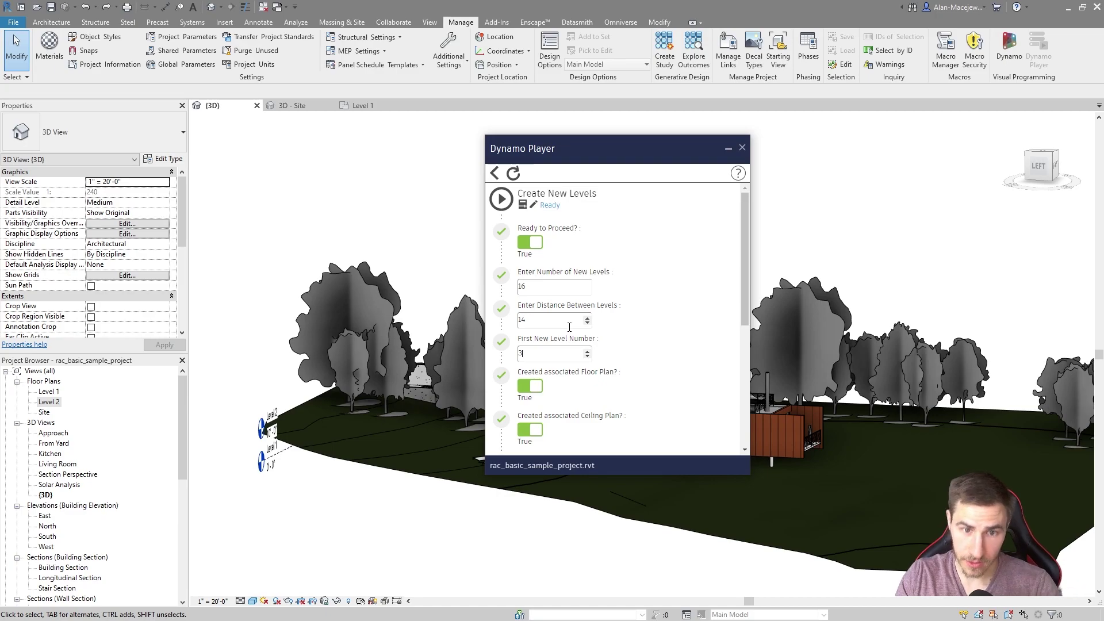
pyautogui.scroll(-5, 549, 242)
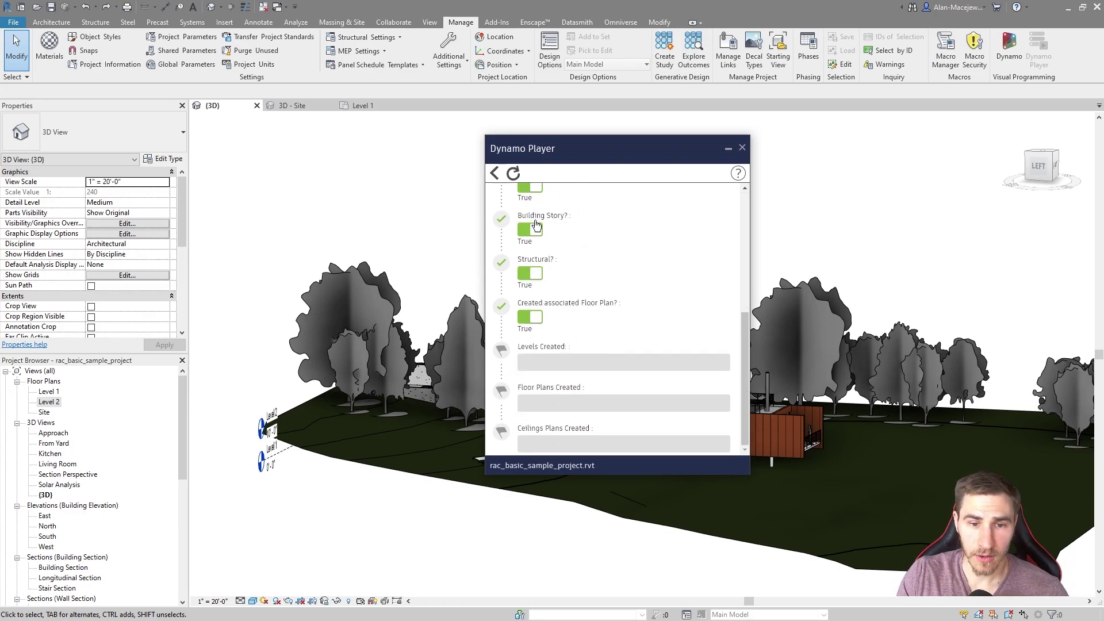
pyautogui.scroll(5, 500, 198)
pyautogui.click(500, 198)
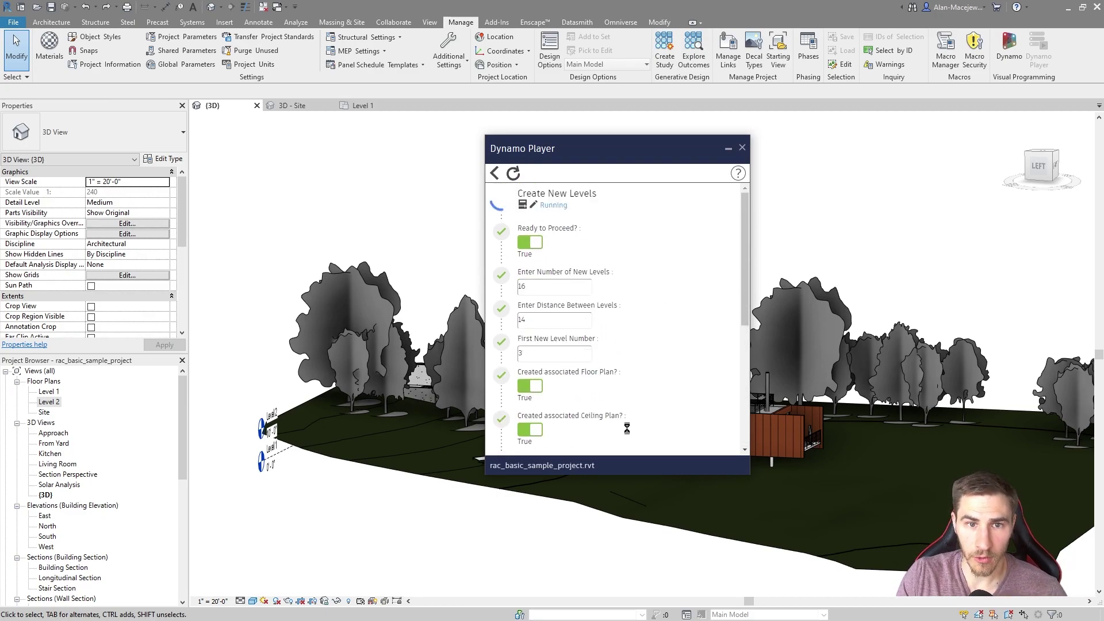
# - Assign the Architectural Plan and Architectural Reflected Ceiling Plan templates to the new views and decline renaming the corresponding level and views
pyautogui.moveTo(631, 148); pyautogui.dragTo(413, 144)
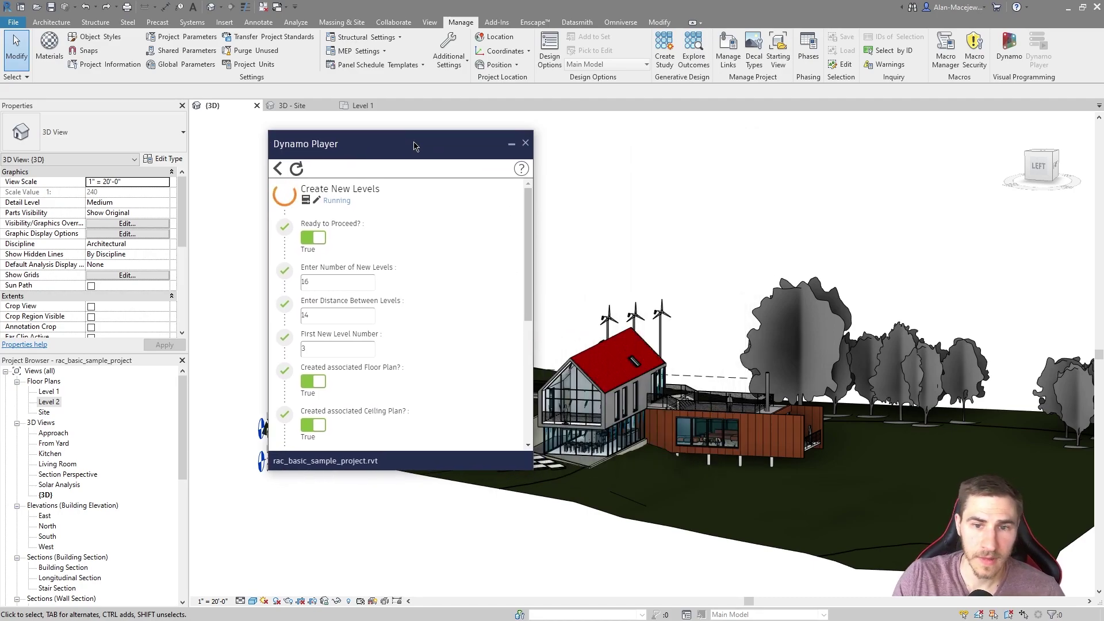
pyautogui.moveTo(344, 121); pyautogui.dragTo(760, 161)
pyautogui.click(865, 182)
pyautogui.click(712, 191)
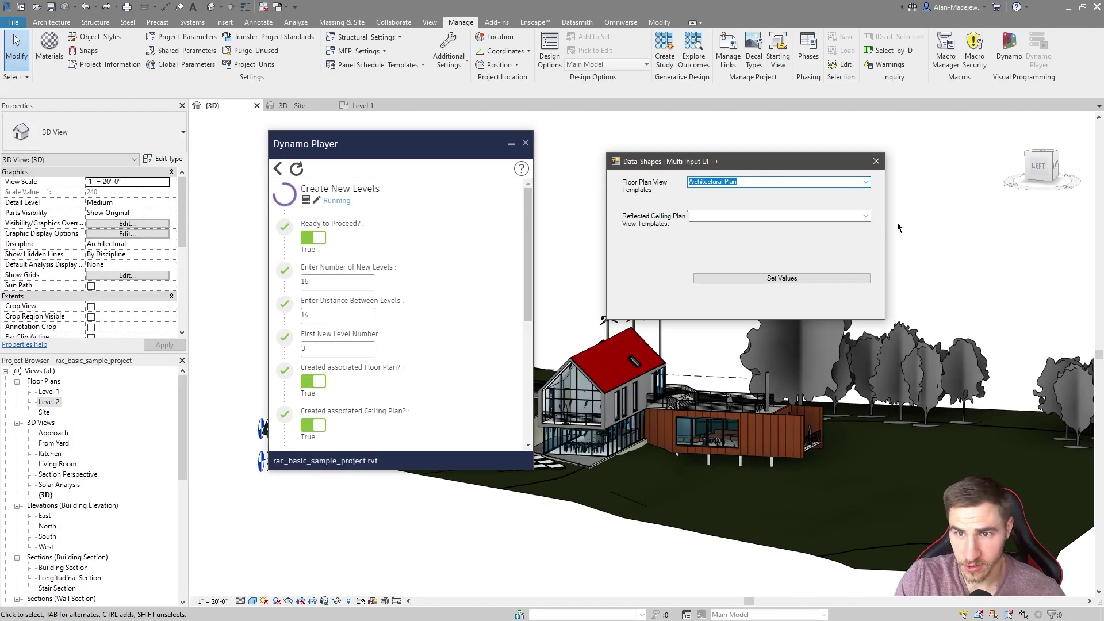
pyautogui.click(866, 217)
pyautogui.click(845, 227)
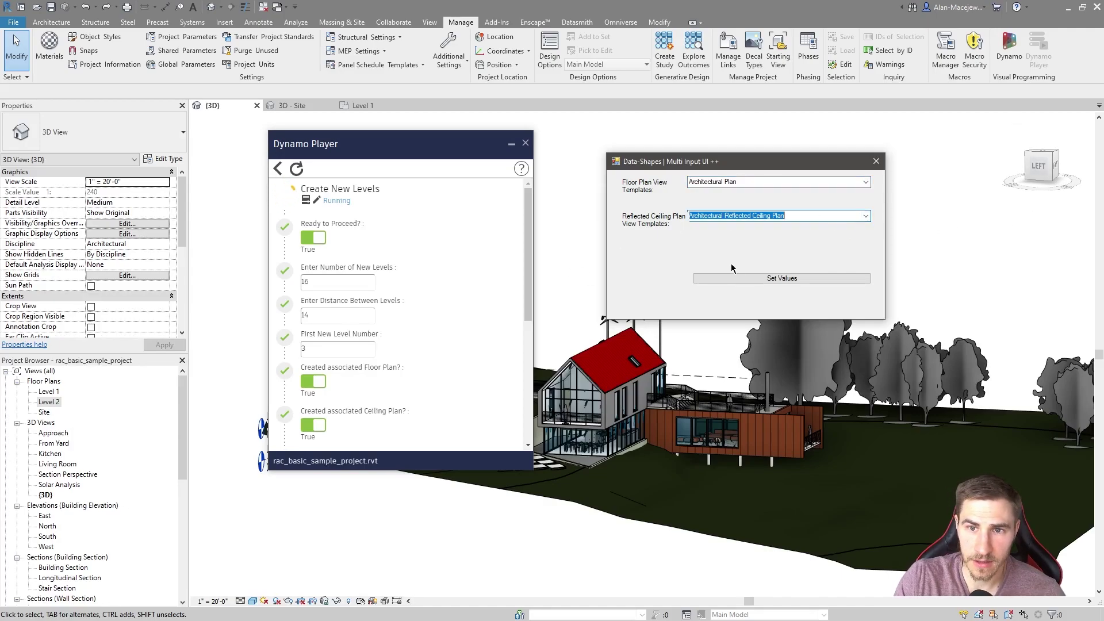
pyautogui.click(782, 278)
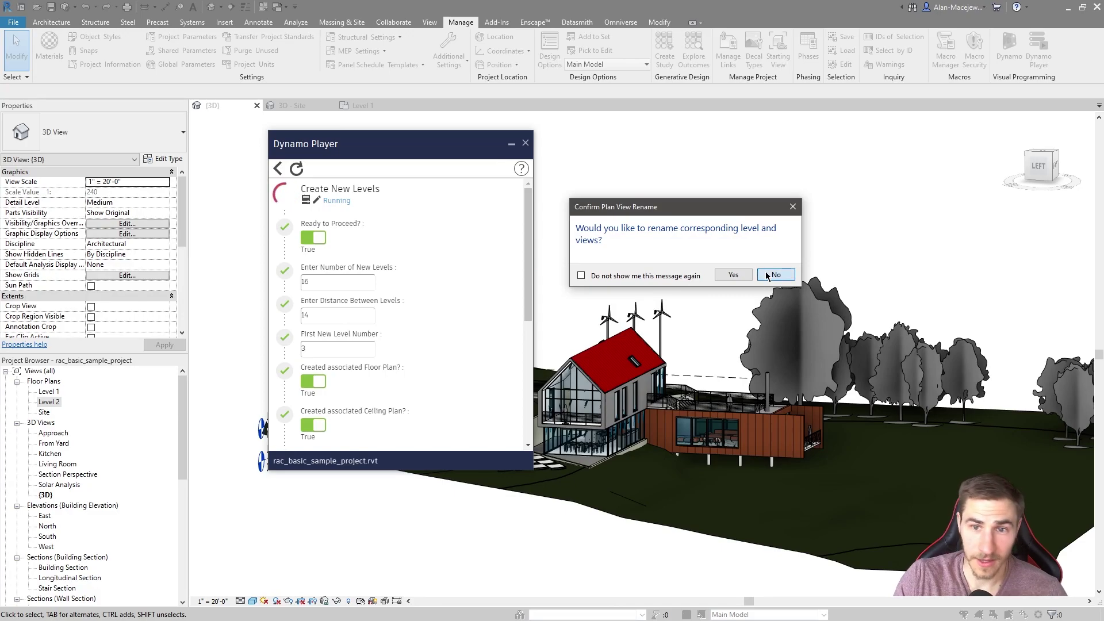
pyautogui.click(773, 275)
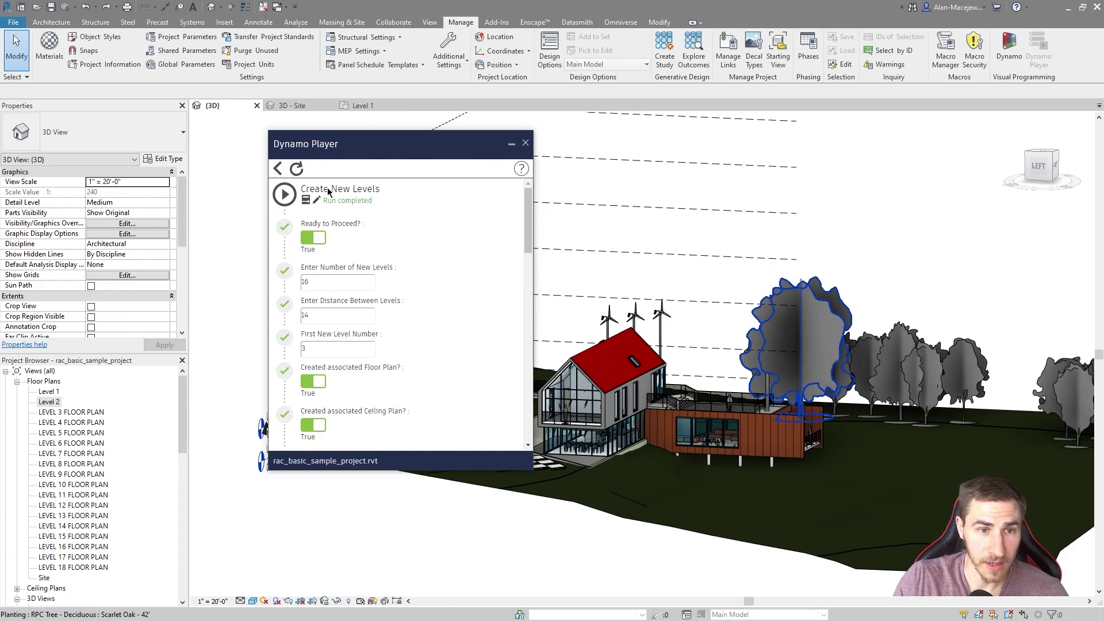
# - Minimize Dynamo Player and inspect the names and elevations of the new levels in the 3D view
pyautogui.click(521, 146)
pyautogui.moveTo(515, 256); pyautogui.dragTo(460, 494, button='middle')
pyautogui.scroll(2, 459, 494)
pyautogui.keyDown('shift'); pyautogui.moveTo(396, 308); pyautogui.dragTo(583, 264, button='middle'); pyautogui.keyUp('shift')
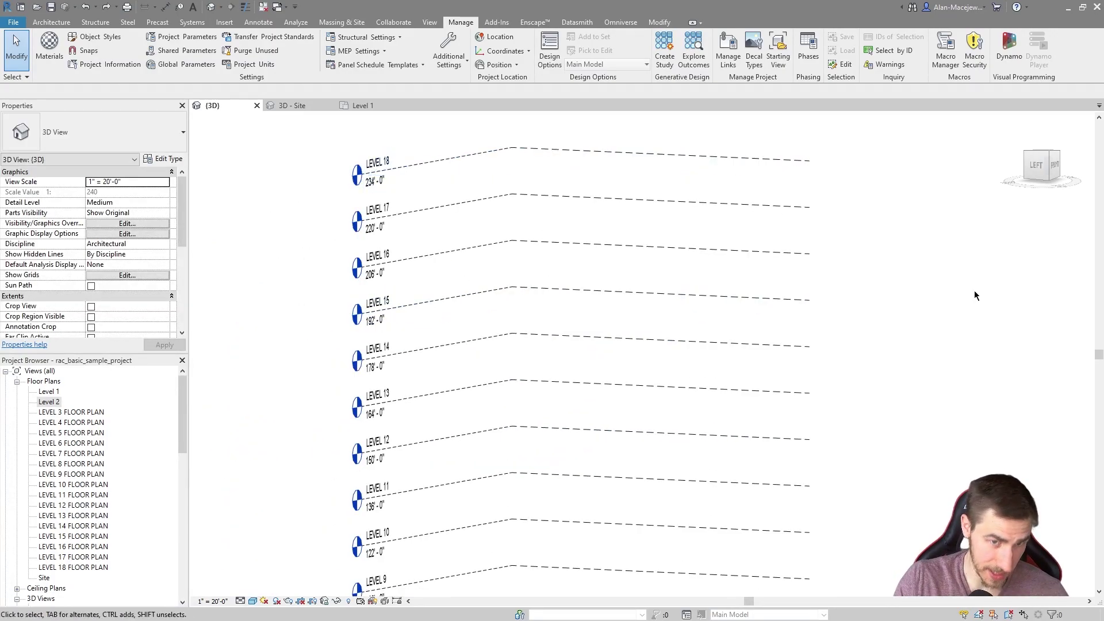
pyautogui.moveTo(345, 438); pyautogui.dragTo(330, 367, button='middle')
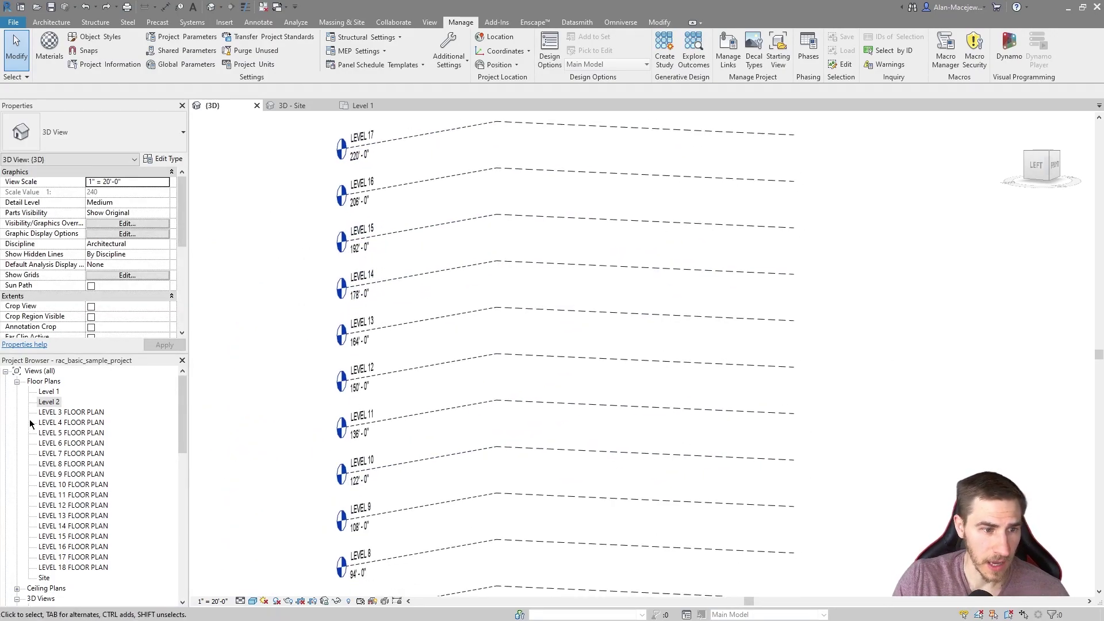
# - Check the view templates assigned to the LEVEL 3 to LEVEL 18 floor plans and ceiling plans
pyautogui.click(71, 413)
pyautogui.keyDown('shift'); pyautogui.click(97, 567); pyautogui.keyUp('shift')
pyautogui.scroll(-3, 129, 273)
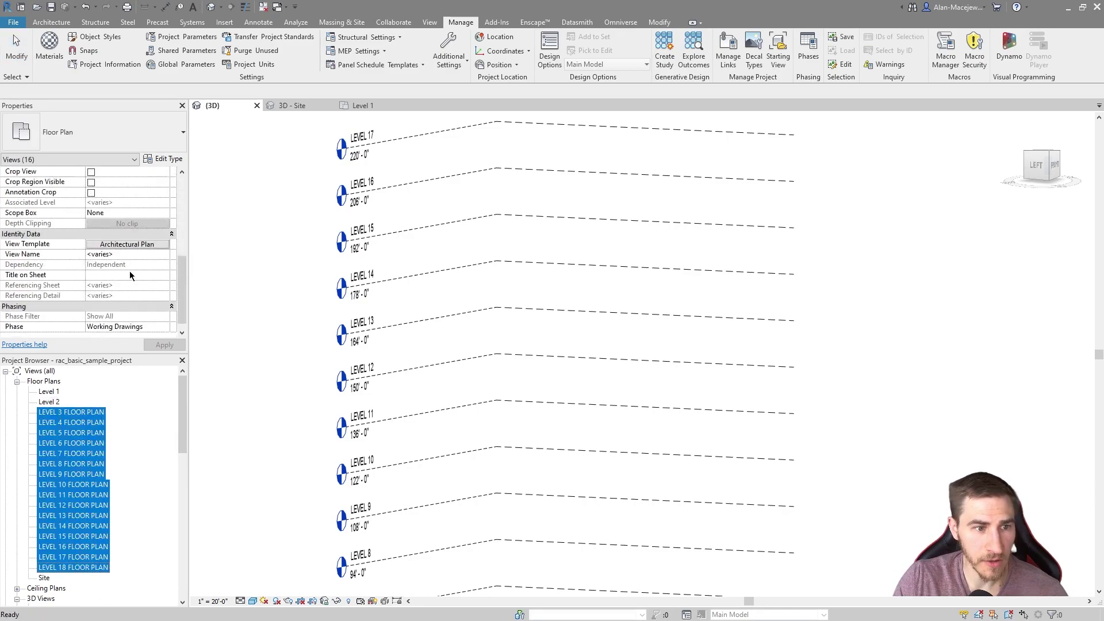
pyautogui.click(146, 539)
pyautogui.scroll(-2, 146, 539)
pyautogui.doubleClick(46, 527)
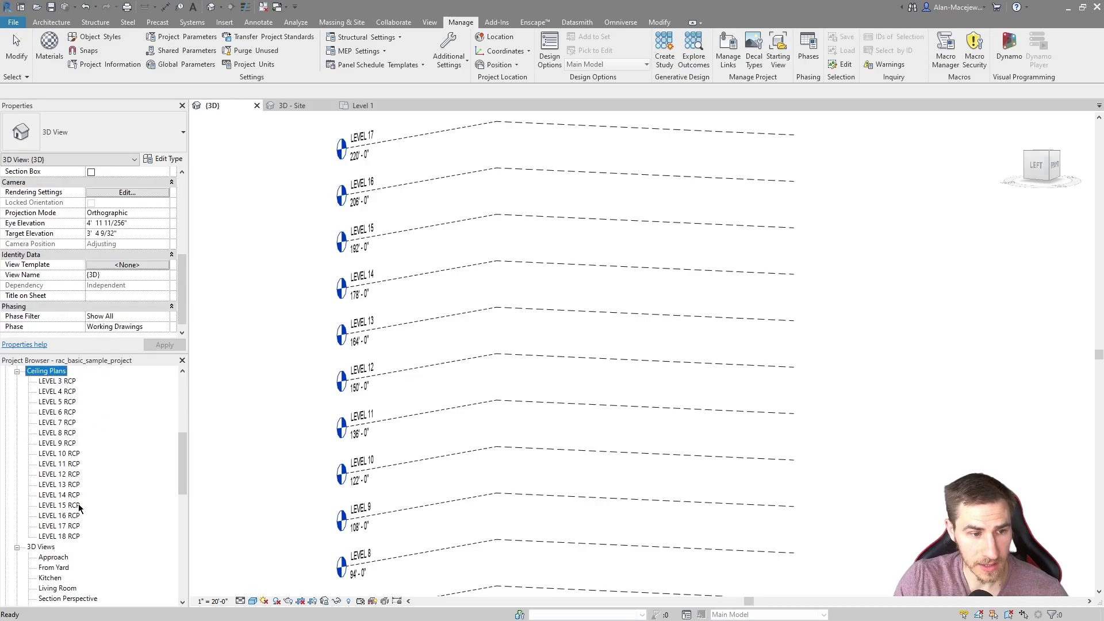
pyautogui.click(63, 536)
pyautogui.keyDown('shift'); pyautogui.click(57, 380); pyautogui.keyUp('shift')
pyautogui.click(57, 432)
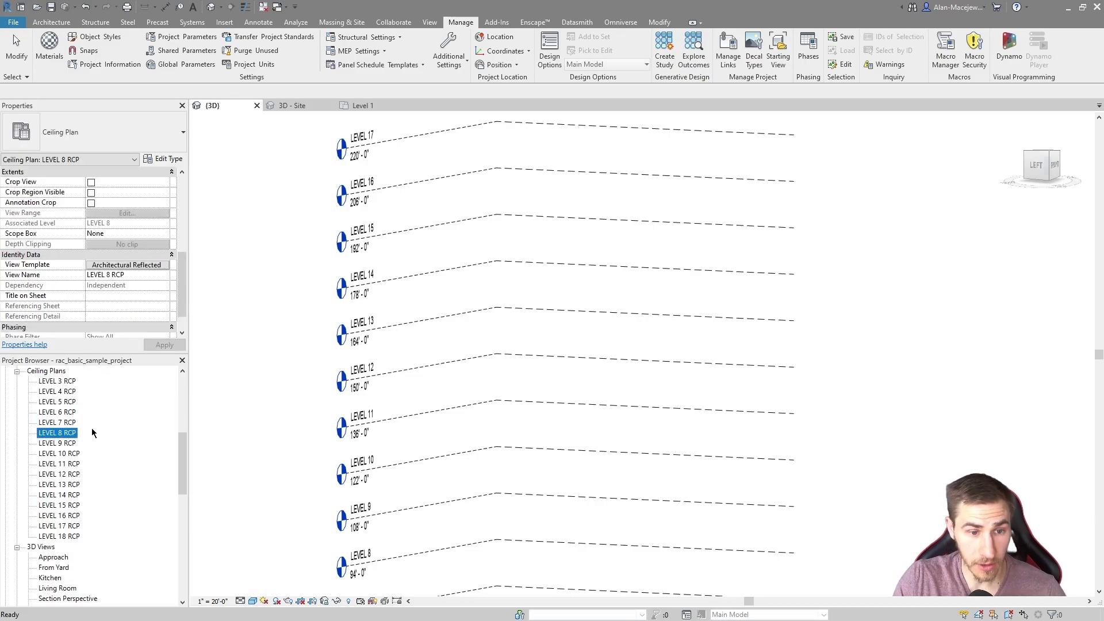
# - Examine the full stack of levels above the building and the spacing of the lowest levels in the 3D view
pyautogui.scroll(-5, 860, 346)
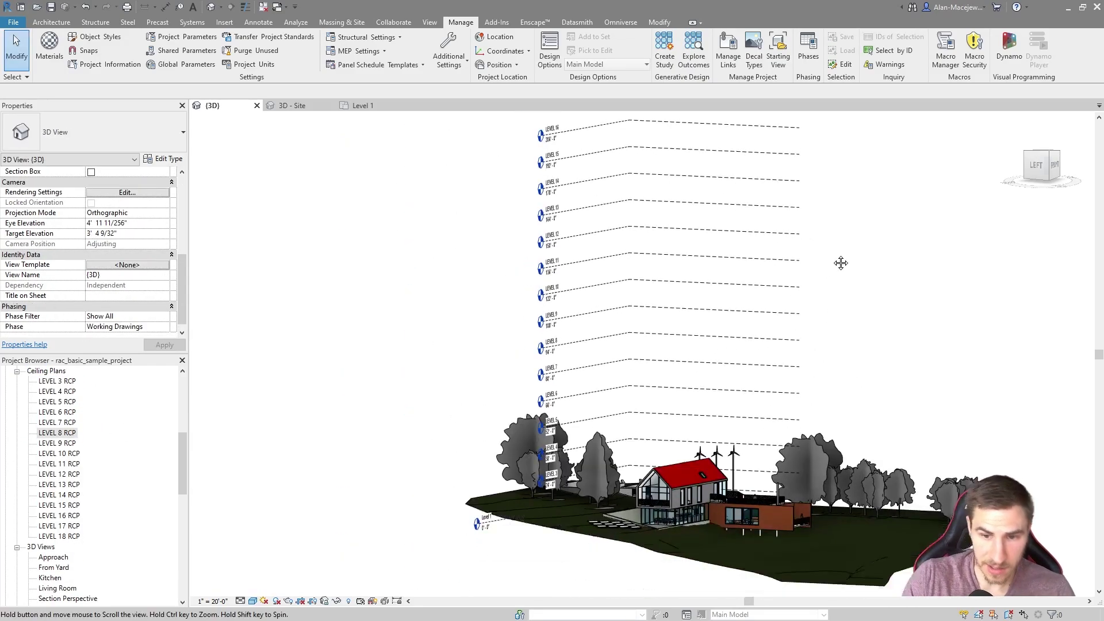
pyautogui.moveTo(892, 269); pyautogui.dragTo(761, 324, button='middle')
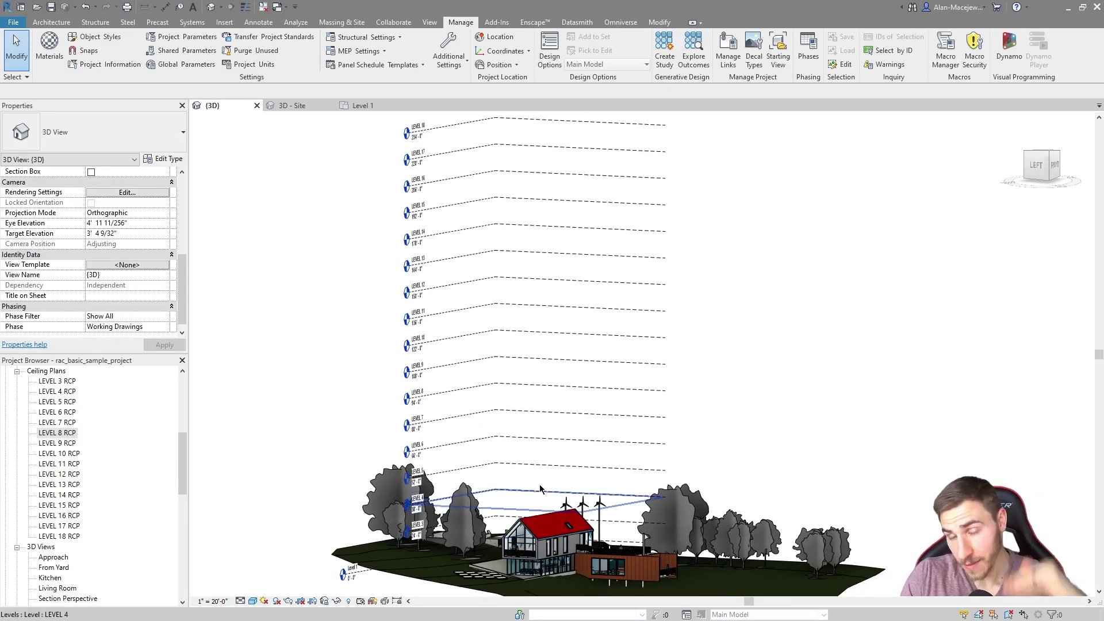
pyautogui.moveTo(302, 527); pyautogui.dragTo(314, 483, button='middle')
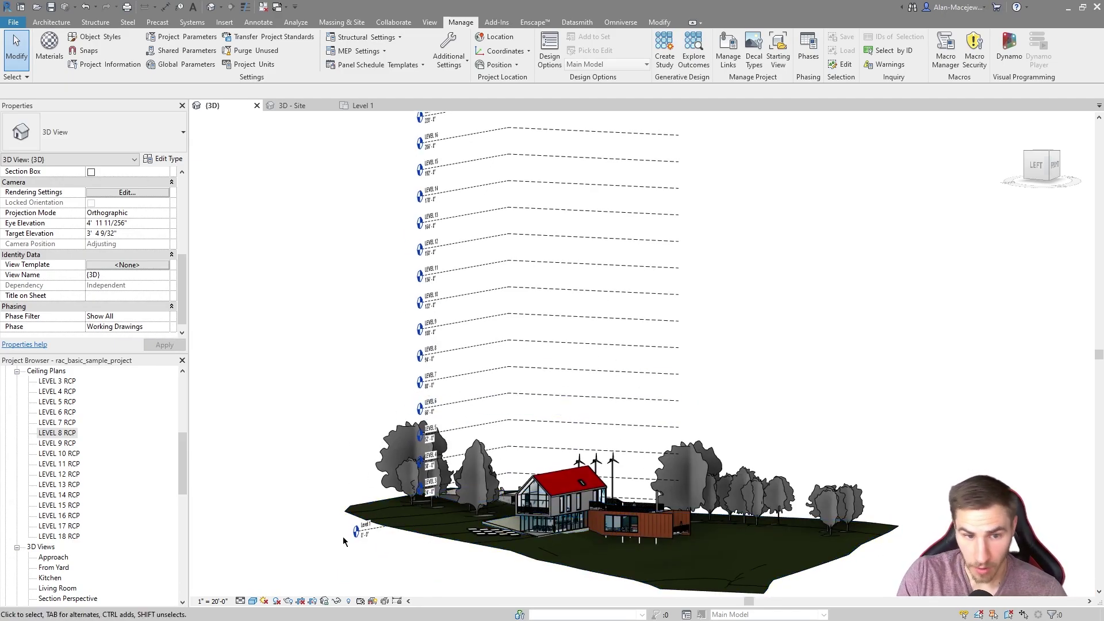
pyautogui.scroll(2, 341, 534)
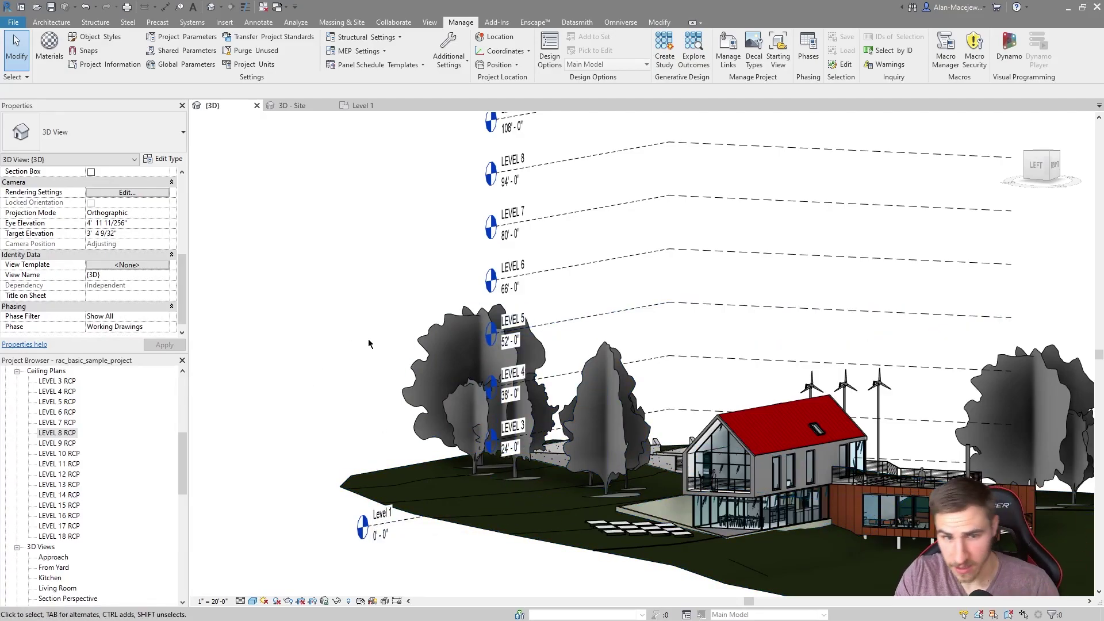
pyautogui.scroll(-4, 575, 357)
pyautogui.moveTo(747, 281)
pyautogui.mouseDown(button='middle')
pyautogui.moveTo(805, 271)
pyautogui.moveTo(765, 287)
pyautogui.mouseUp(button='middle')
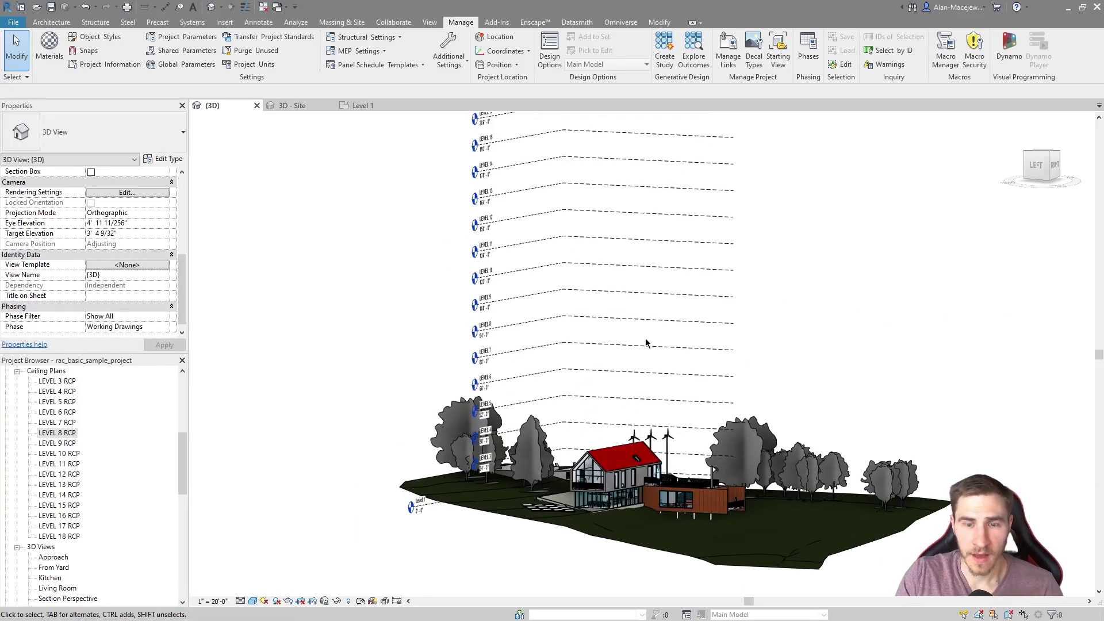
pyautogui.scroll(3, 718, 342)
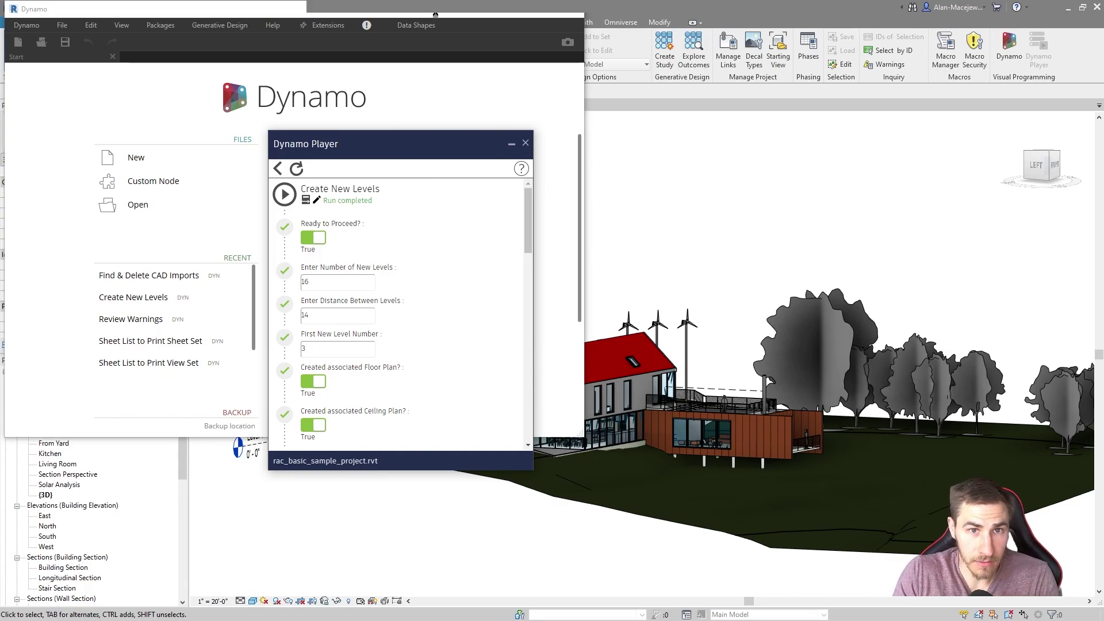
# - Open the Create New Levels script in a maximized Dynamo window, close the workspace references, and shift the New Level Elevations group slightly
pyautogui.click(512, 144)
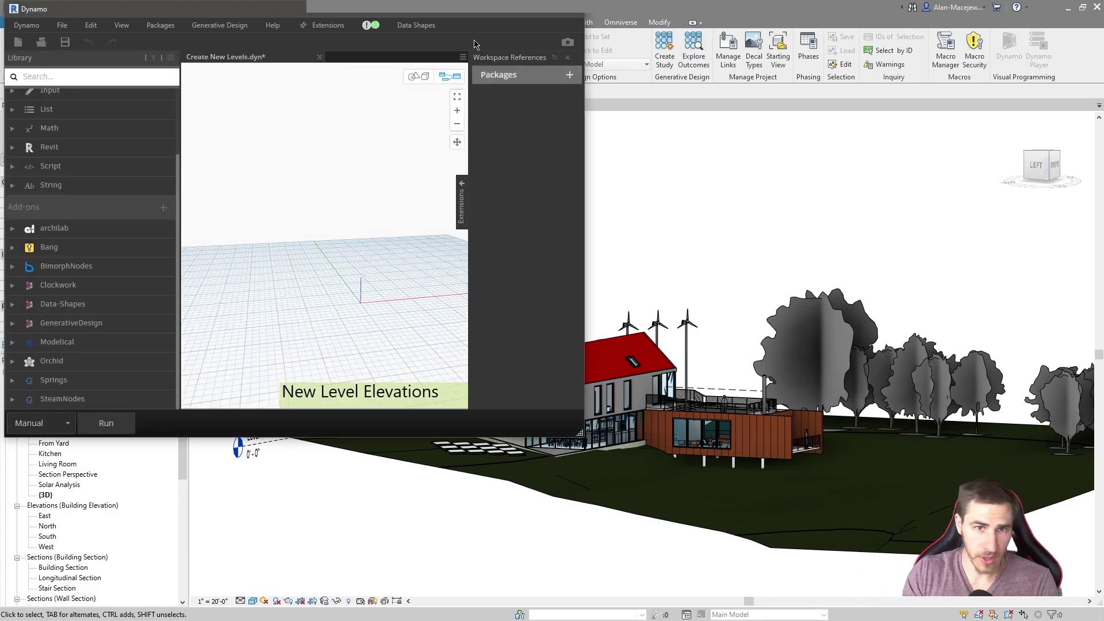
pyautogui.doubleClick(403, 13)
pyautogui.scroll(-3, 368, 241)
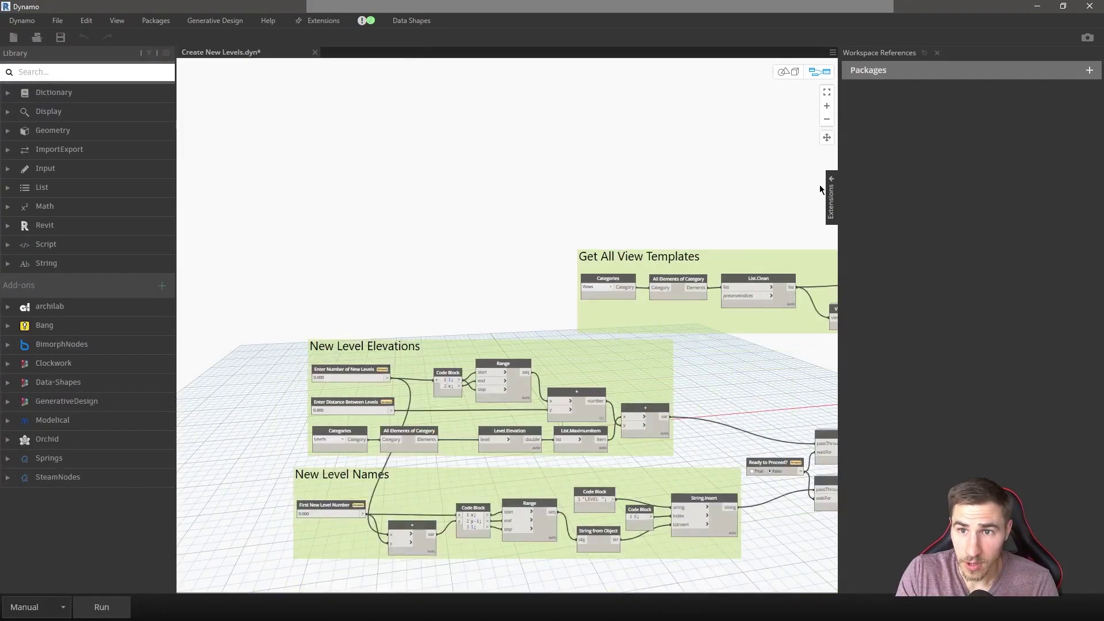
pyautogui.click(936, 54)
pyautogui.scroll(-4, 829, 302)
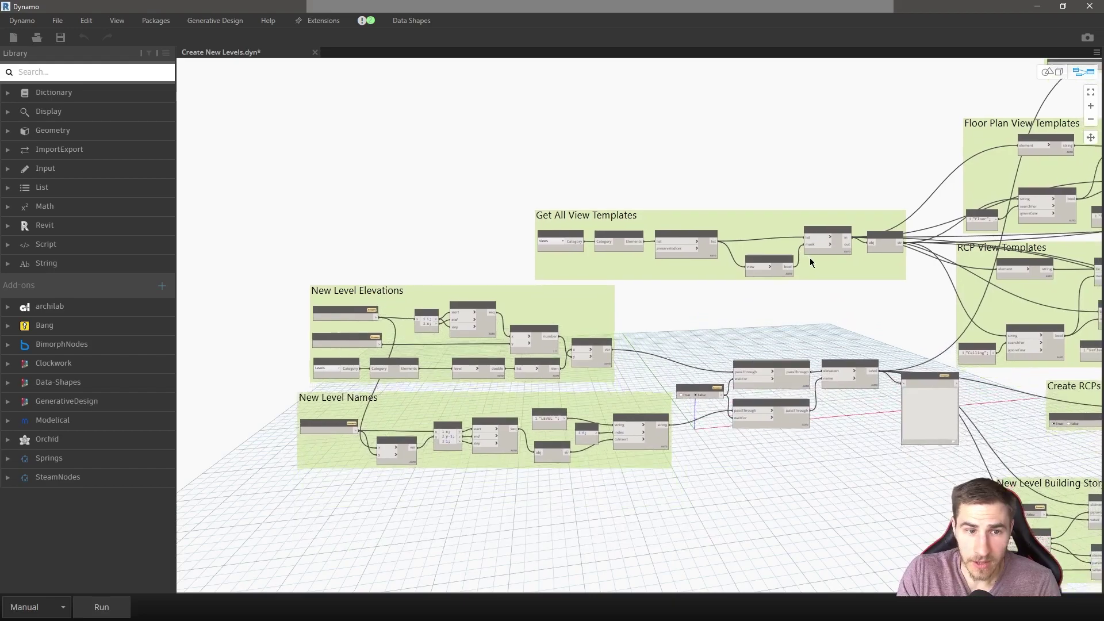
pyautogui.moveTo(571, 295); pyautogui.dragTo(559, 294)
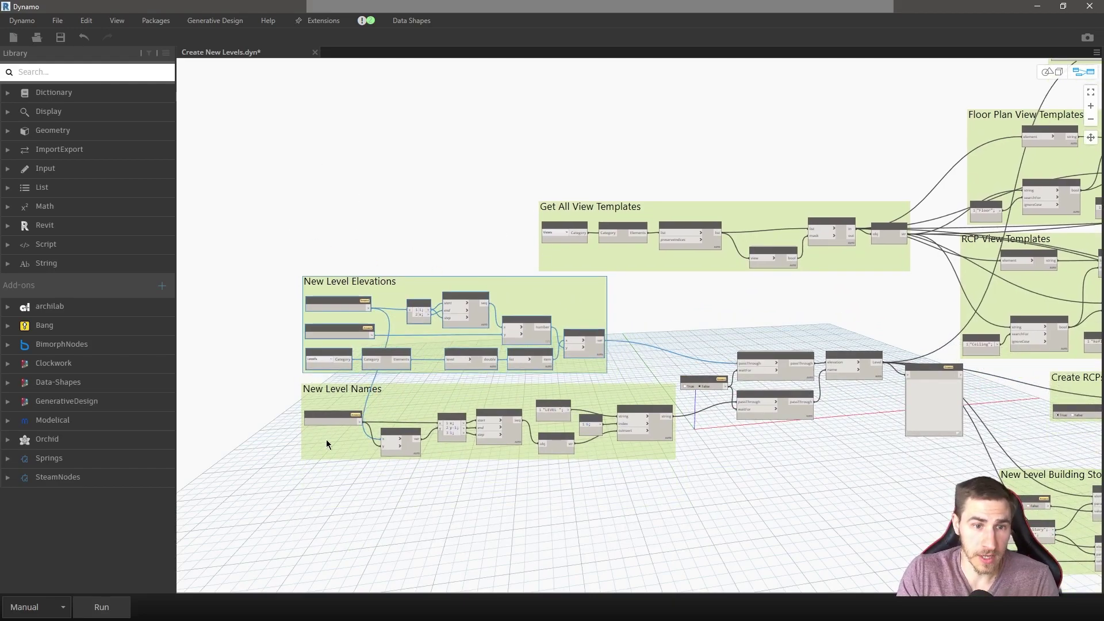
# - Examine the New Level Elevations, New Level Names and Get All View Templates groups and their links to the view template groups
pyautogui.scroll(5, 340, 323)
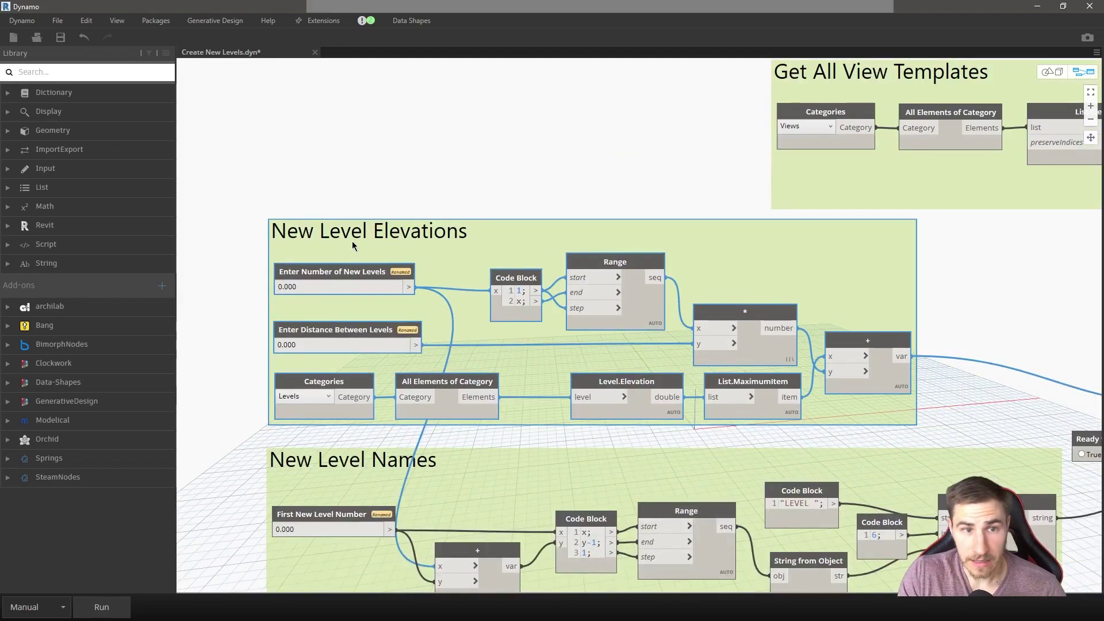
pyautogui.scroll(-3, 371, 222)
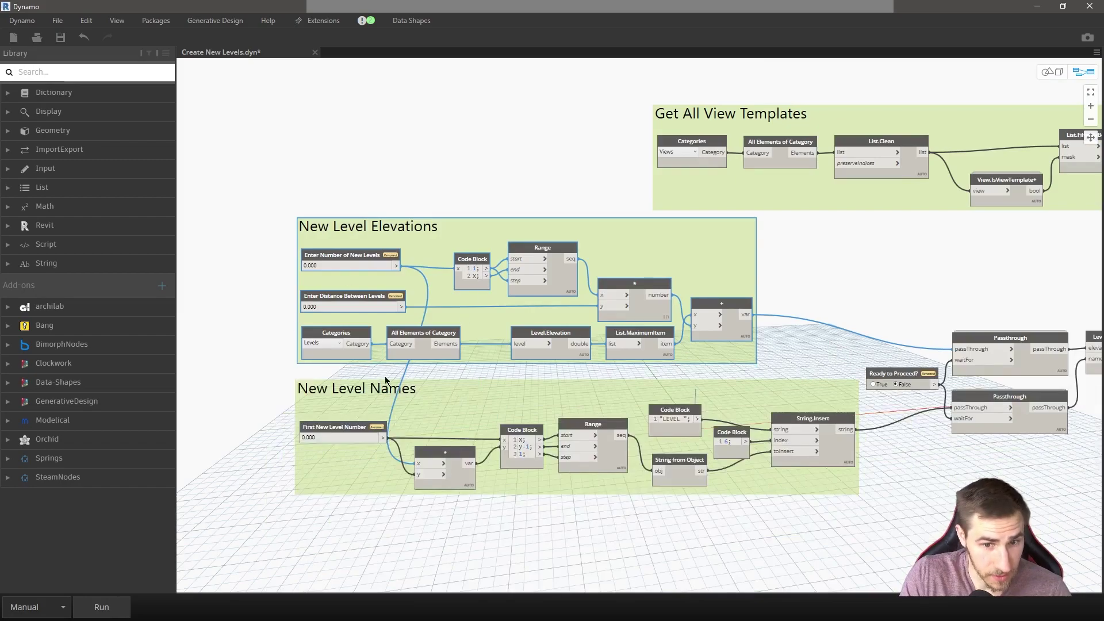
pyautogui.moveTo(760, 320); pyautogui.dragTo(530, 311, button='middle')
pyautogui.scroll(-1, 655, 253)
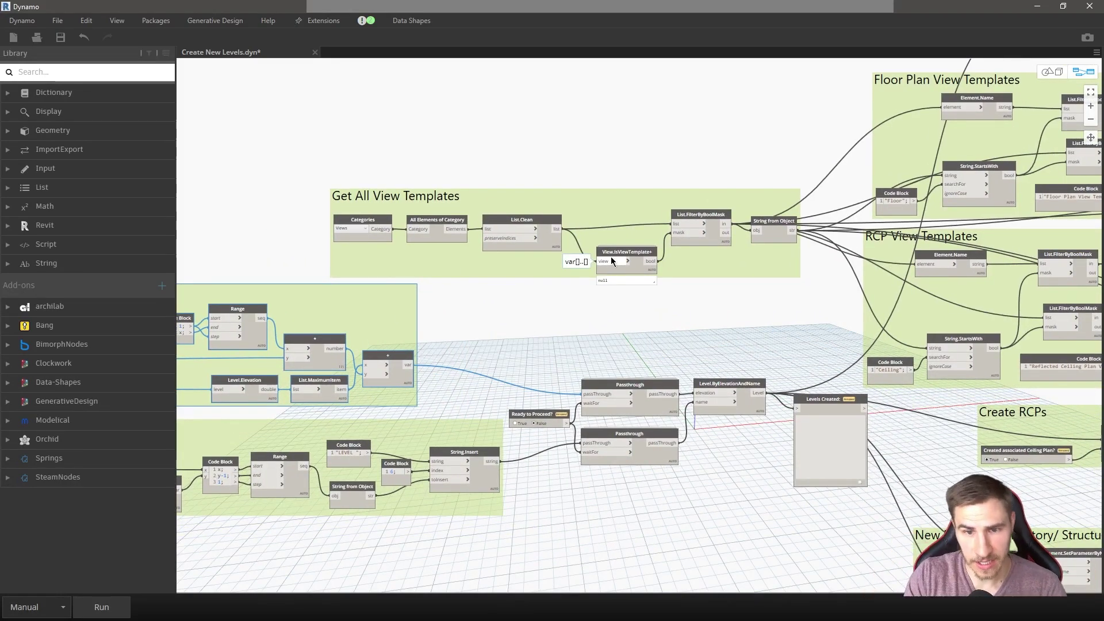
pyautogui.moveTo(768, 350); pyautogui.dragTo(293, 310, button='middle')
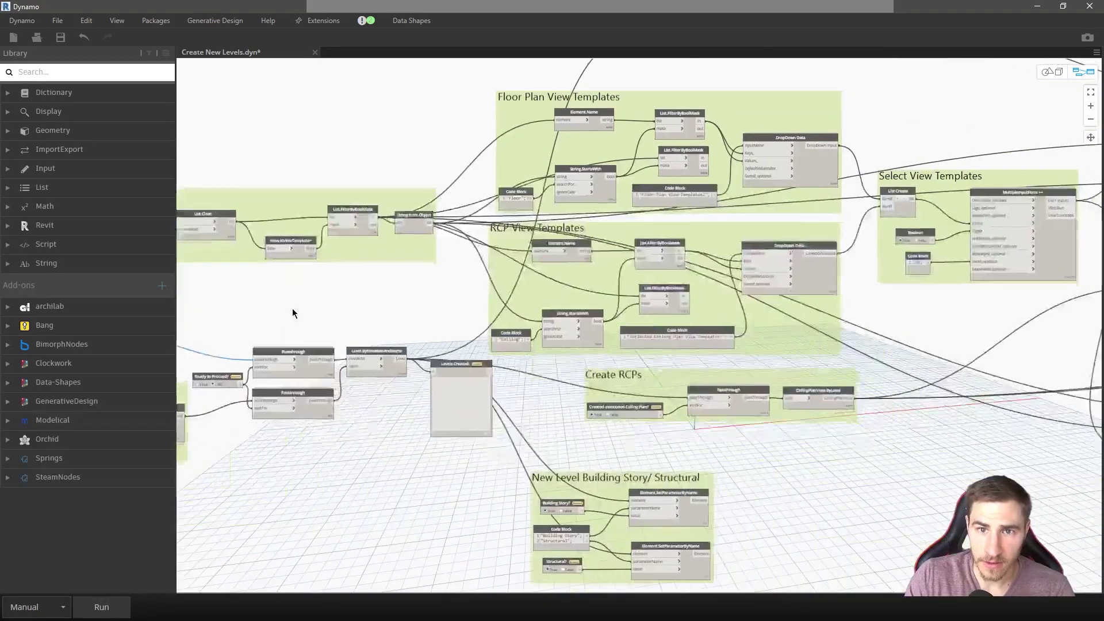
pyautogui.scroll(2, 631, 149)
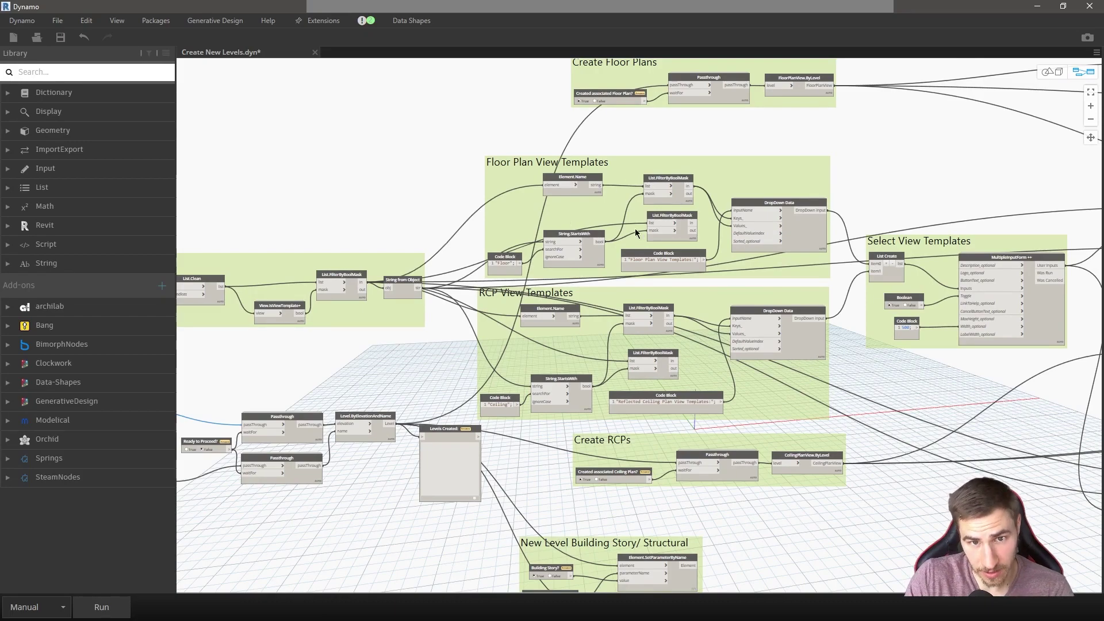
# - Move the Create Floor Plans group closer to Floor Plan View Templates and the New Level Building Story/ Structural group directly beneath Create RCPs
pyautogui.moveTo(698, 298); pyautogui.dragTo(697, 303)
pyautogui.moveTo(921, 327); pyautogui.dragTo(943, 168, button='middle')
pyautogui.moveTo(783, 344); pyautogui.dragTo(657, 498, button='middle')
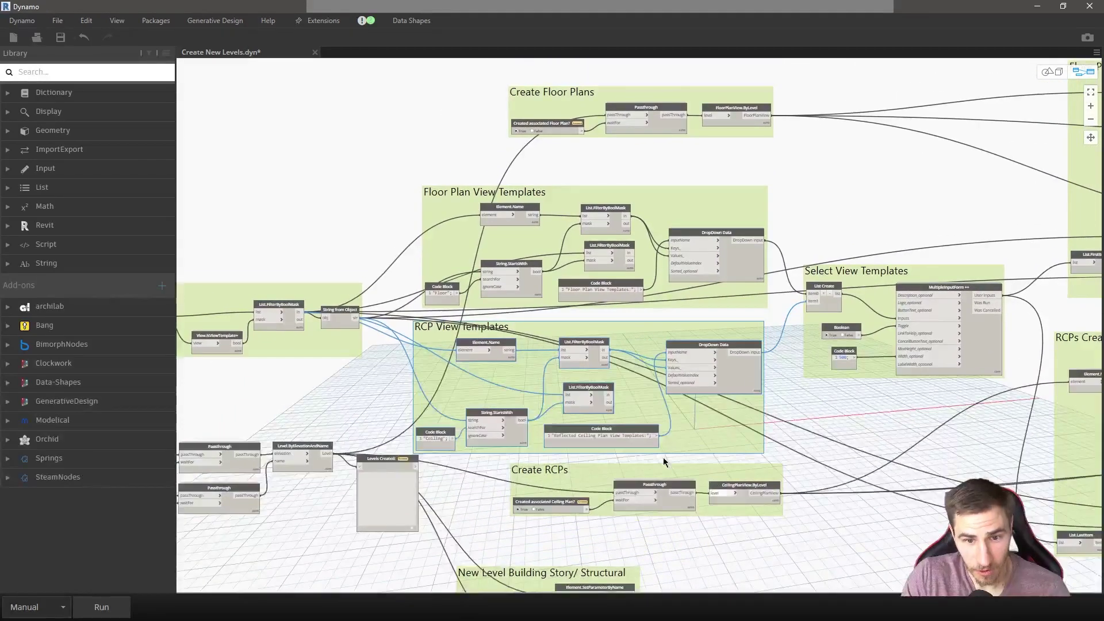
pyautogui.click(708, 104)
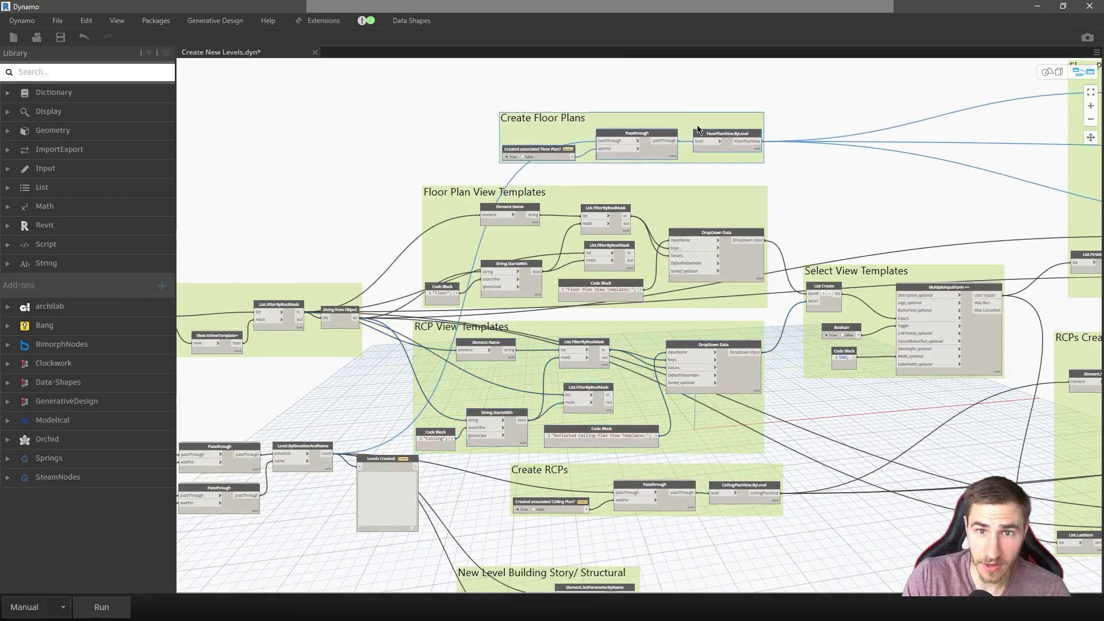
pyautogui.moveTo(715, 396); pyautogui.dragTo(713, 267, button='middle')
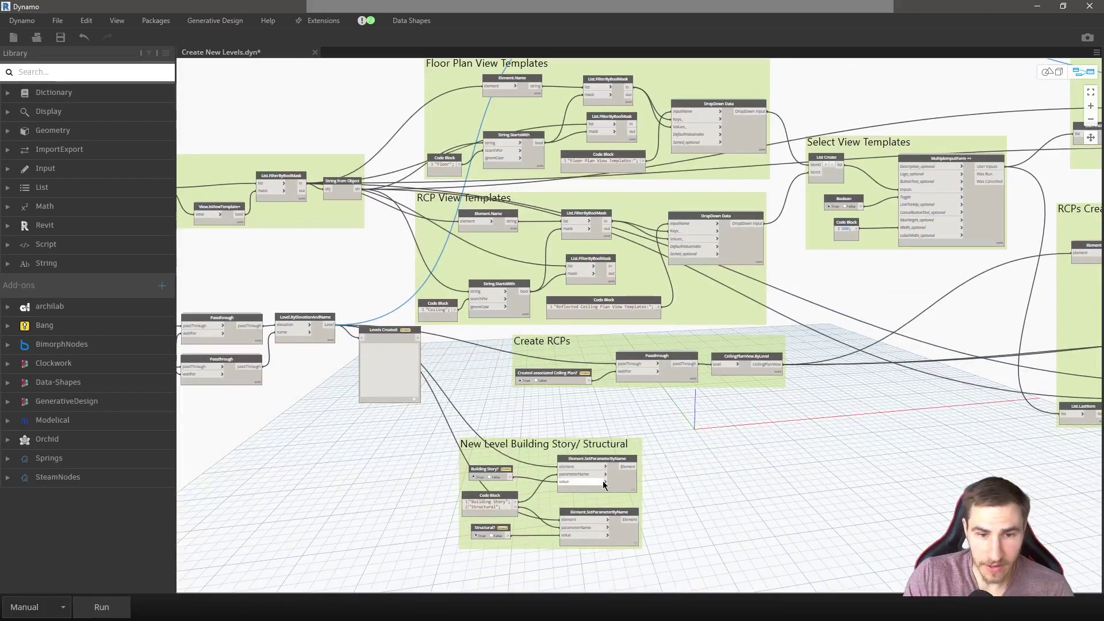
pyautogui.moveTo(534, 499); pyautogui.dragTo(585, 464)
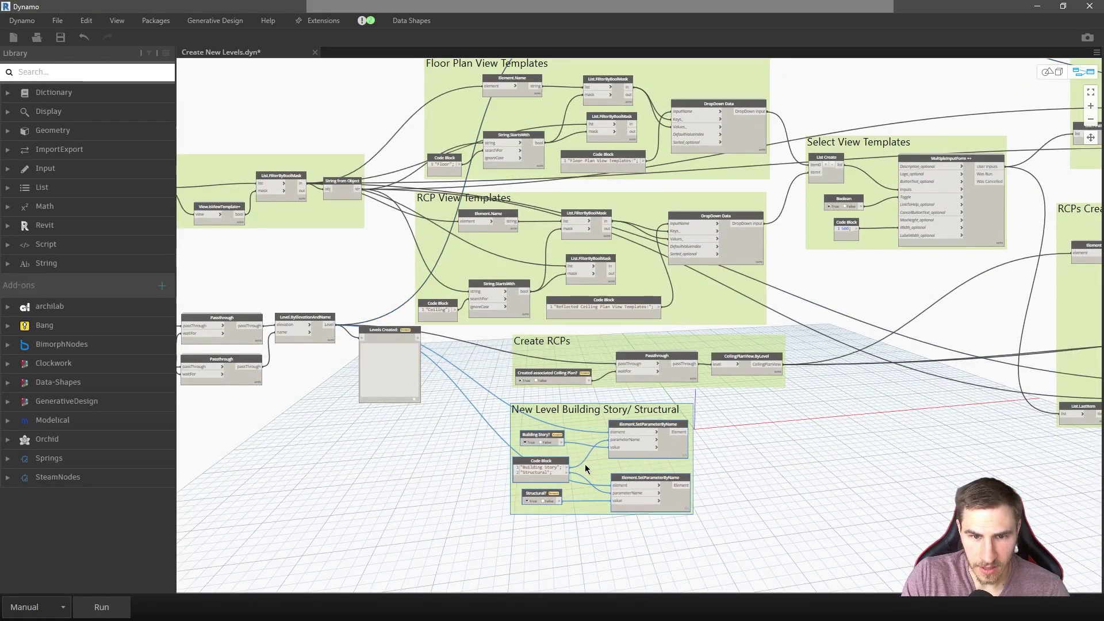
pyautogui.scroll(3, 620, 422)
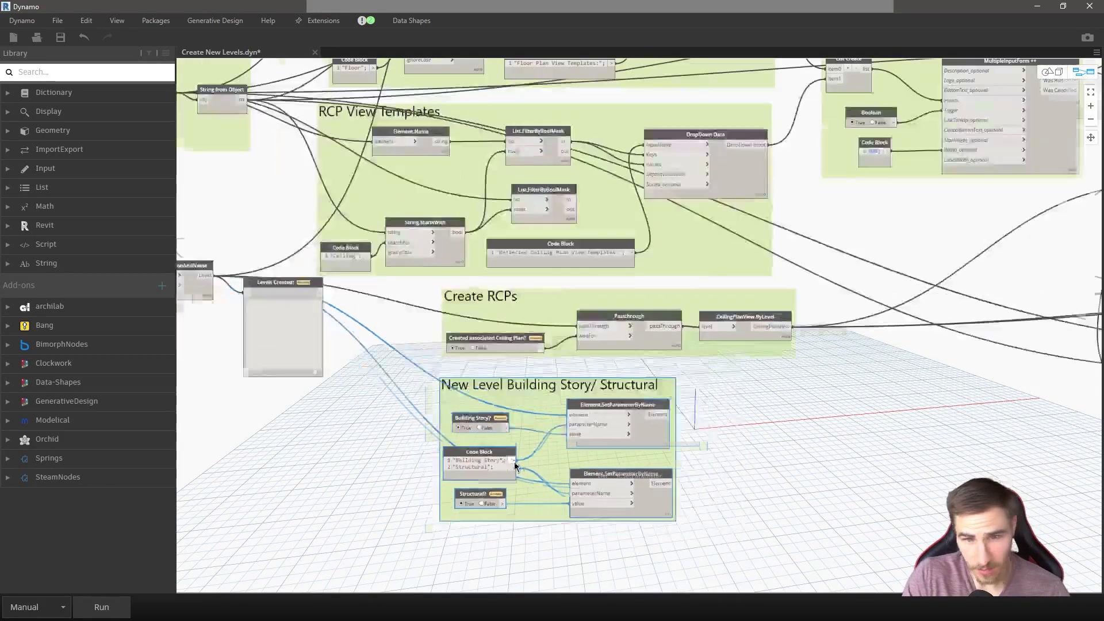
pyautogui.scroll(-3, 505, 466)
# - Examine the Select View Templates group, including its MultipleInputForm ++ node and the connections feeding the template groups
pyautogui.moveTo(845, 377); pyautogui.dragTo(492, 505, button='middle')
pyautogui.scroll(-2, 717, 397)
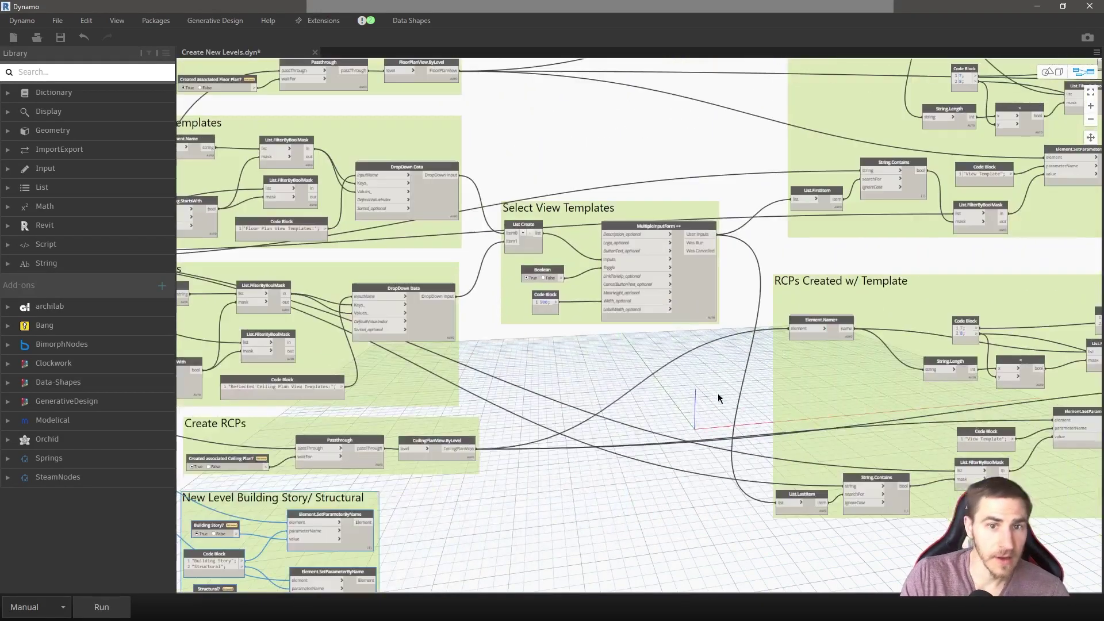
pyautogui.moveTo(717, 397); pyautogui.dragTo(606, 438, button='middle')
pyautogui.scroll(3, 568, 323)
pyautogui.moveTo(598, 357); pyautogui.dragTo(660, 364, button='middle')
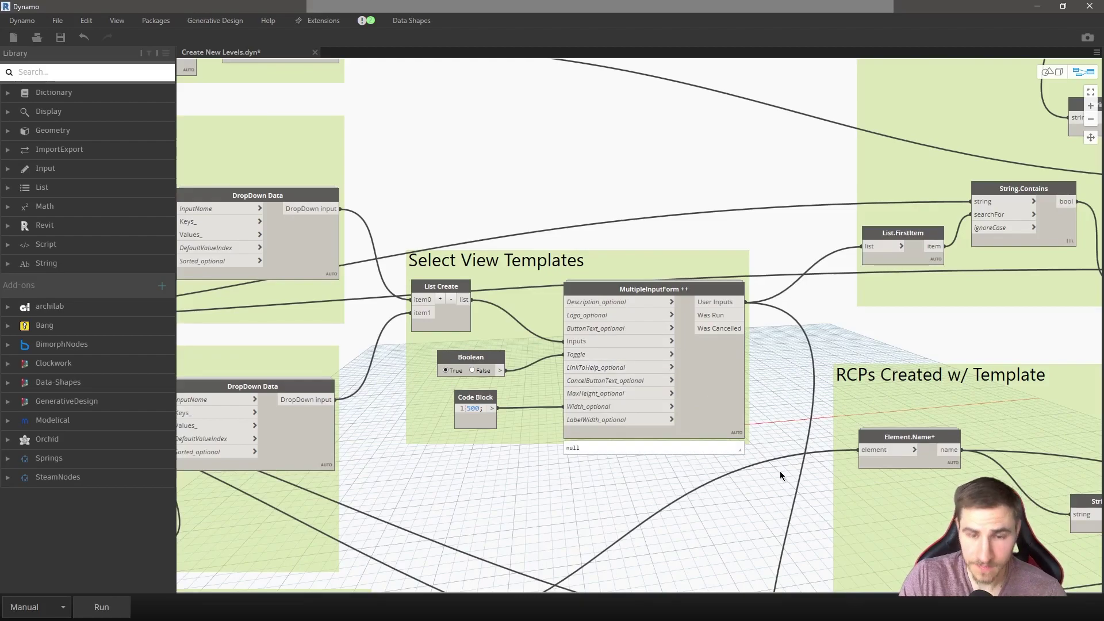
pyautogui.scroll(-2, 485, 486)
pyautogui.moveTo(666, 333); pyautogui.dragTo(495, 347, button='middle')
pyautogui.scroll(-2, 501, 345)
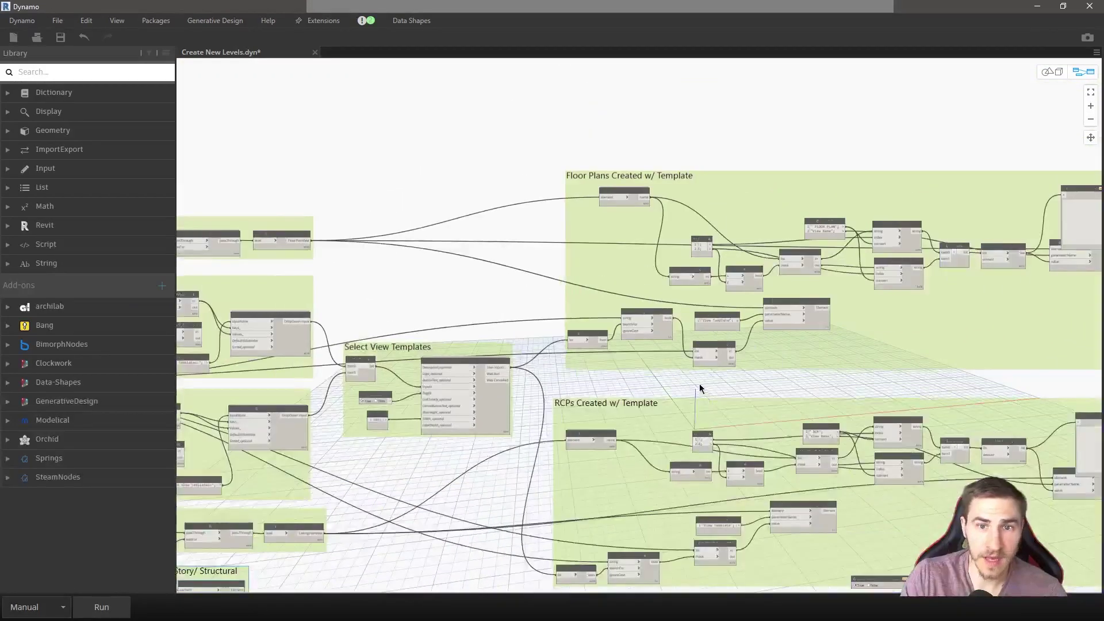
# - Shift the Floor Plans Created w/ Template and RCPs Created w/ Template groups slightly to tidy their alignment
pyautogui.moveTo(702, 387); pyautogui.dragTo(522, 353, button='middle')
pyautogui.scroll(1, 522, 353)
pyautogui.moveTo(778, 287); pyautogui.dragTo(763, 295)
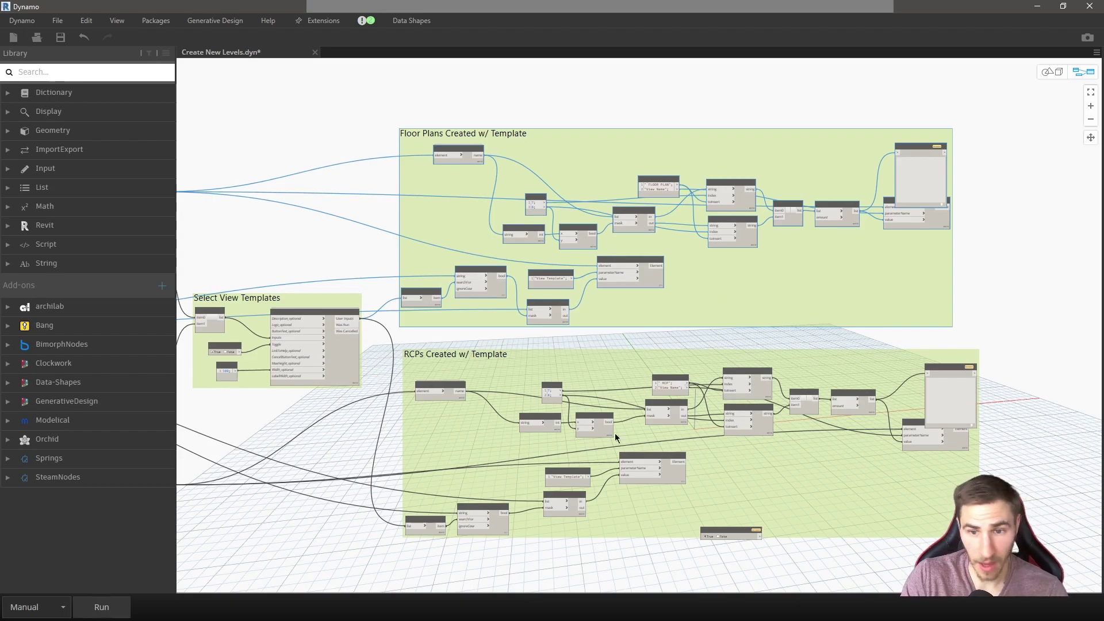
pyautogui.scroll(-5, 894, 491)
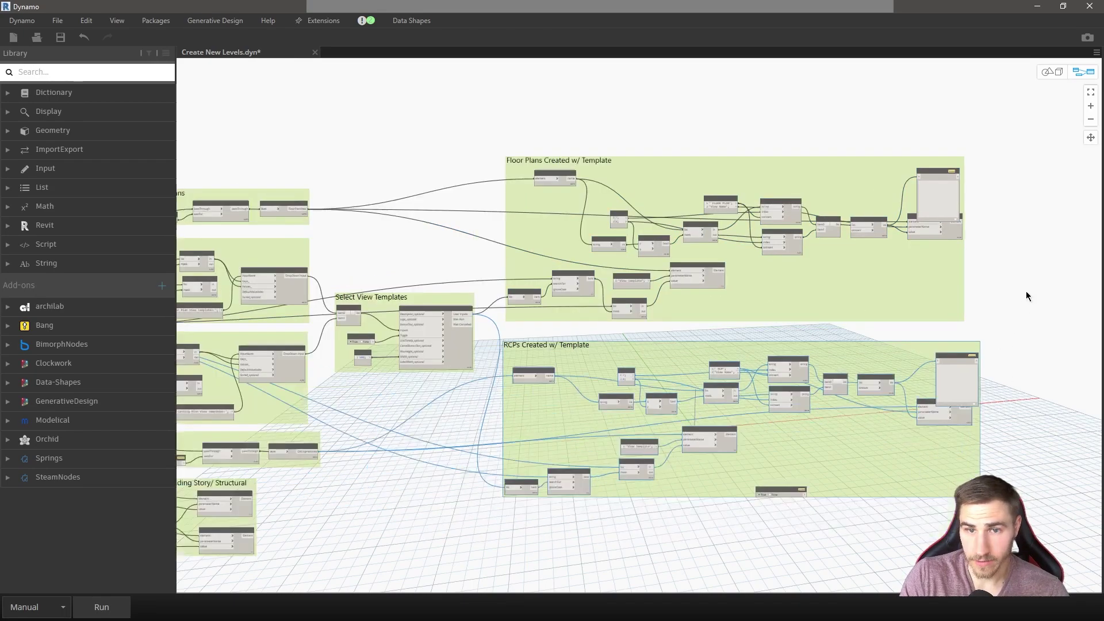
# - Survey the overall graph, and examine the number input nodes in the New Level Elevations and New Level Names groups
pyautogui.moveTo(657, 377); pyautogui.dragTo(903, 359, button='middle')
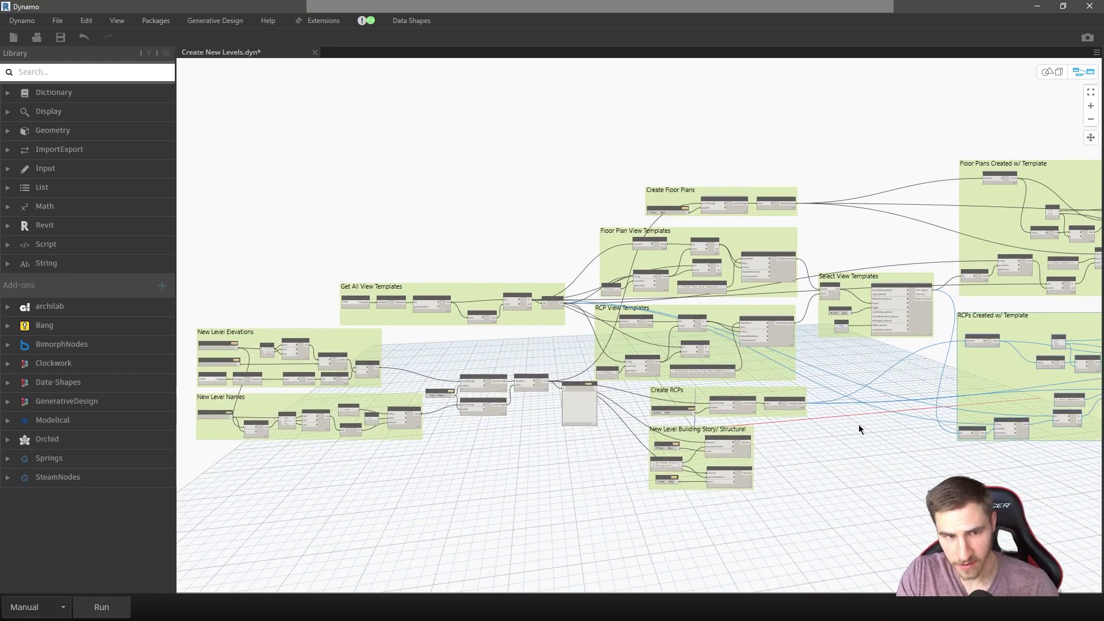
pyautogui.moveTo(849, 415); pyautogui.dragTo(823, 391, button='middle')
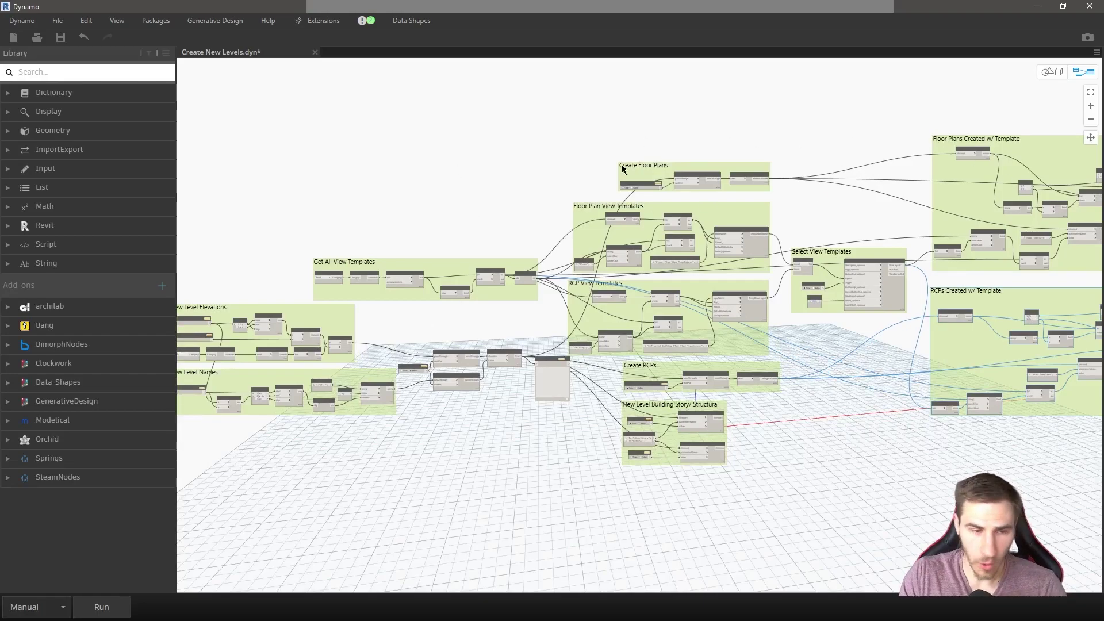
pyautogui.scroll(-1, 719, 274)
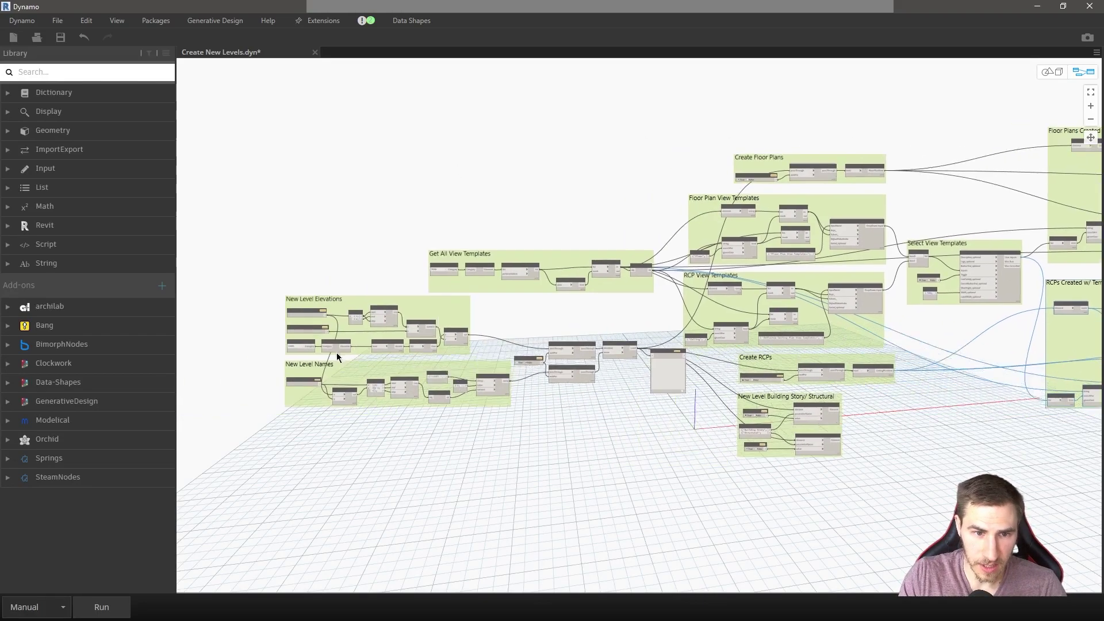
pyautogui.scroll(5, 341, 355)
pyautogui.scroll(3, 284, 428)
pyautogui.moveTo(334, 411); pyautogui.dragTo(498, 384, button='middle')
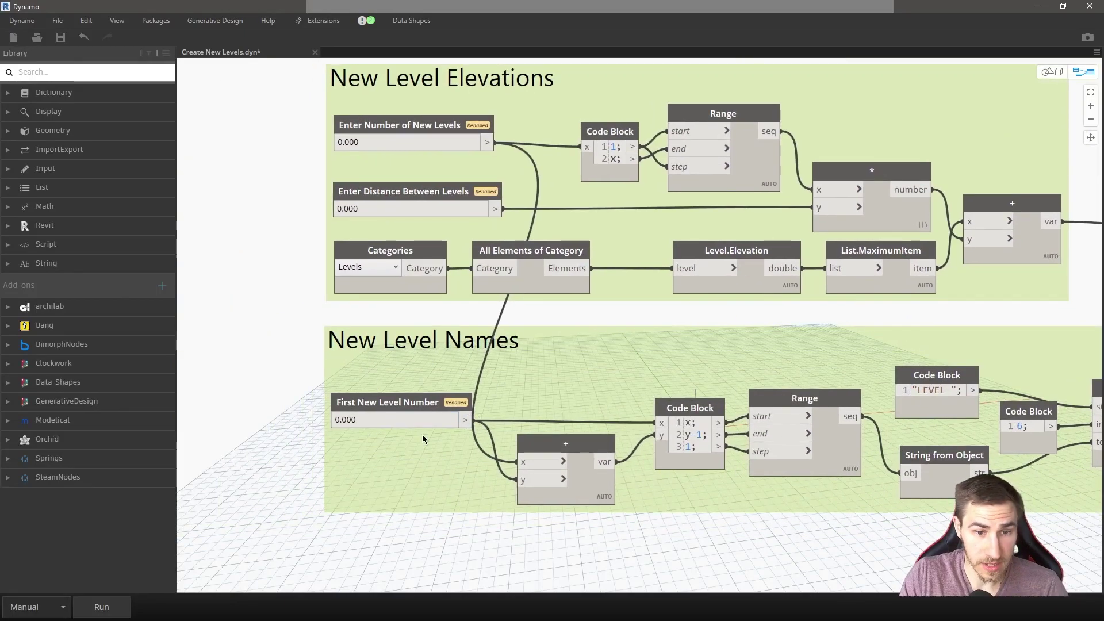
pyautogui.scroll(-2, 384, 397)
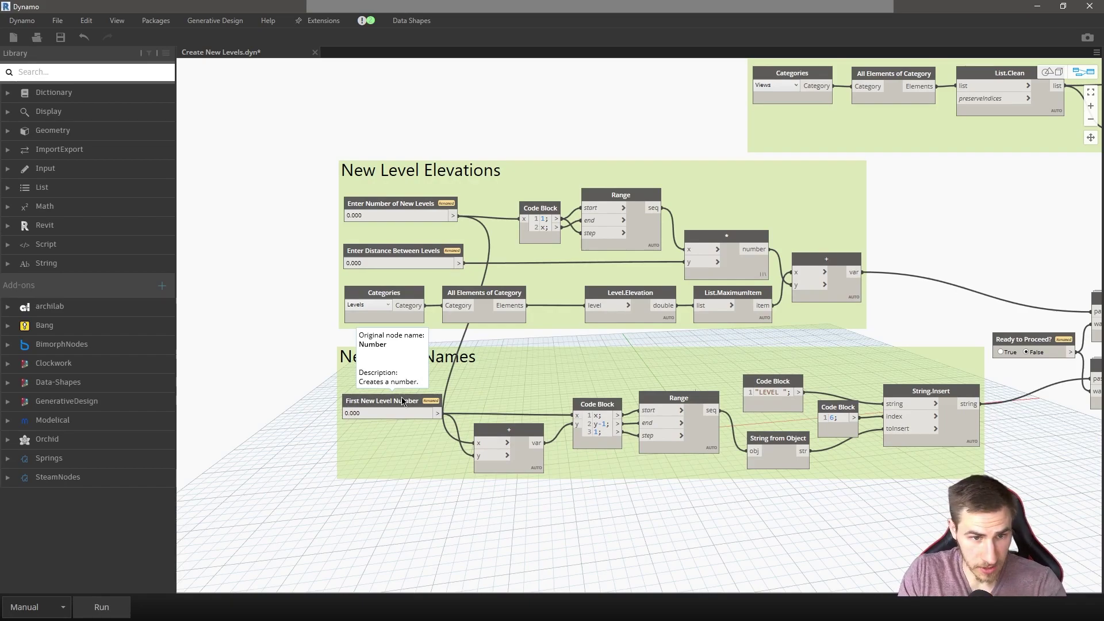
pyautogui.scroll(-2, 273, 378)
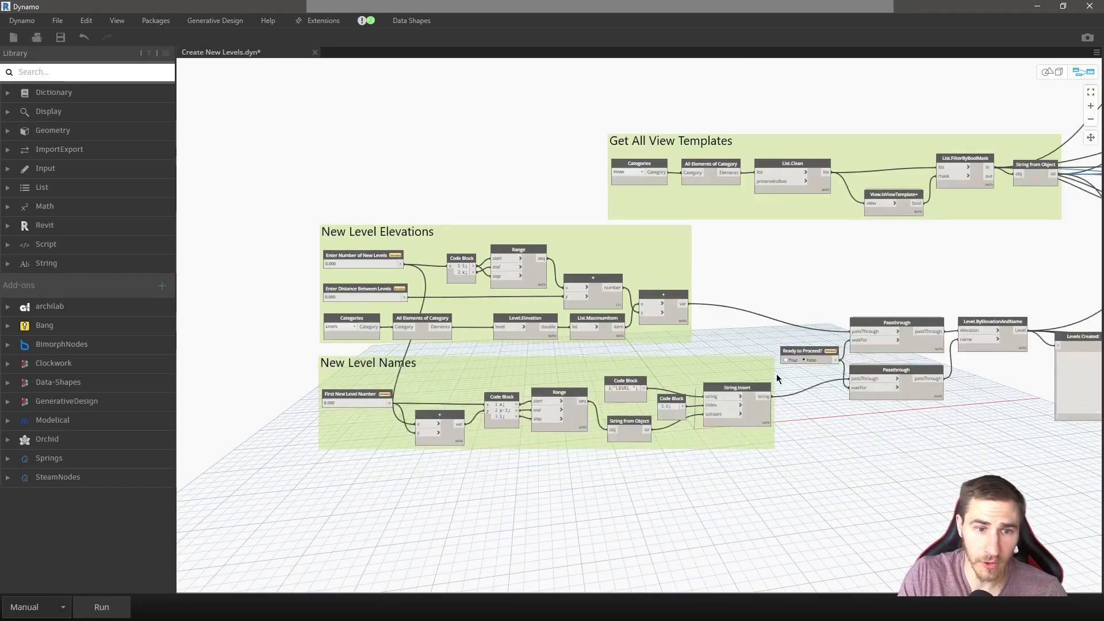
# - Toggle the Is Input setting on the Ready to Proceed? node and inspect its connections to the Passthrough nodes
pyautogui.moveTo(780, 380); pyautogui.dragTo(365, 396, button='middle')
pyautogui.scroll(2, 445, 363)
pyautogui.rightClick(411, 382)
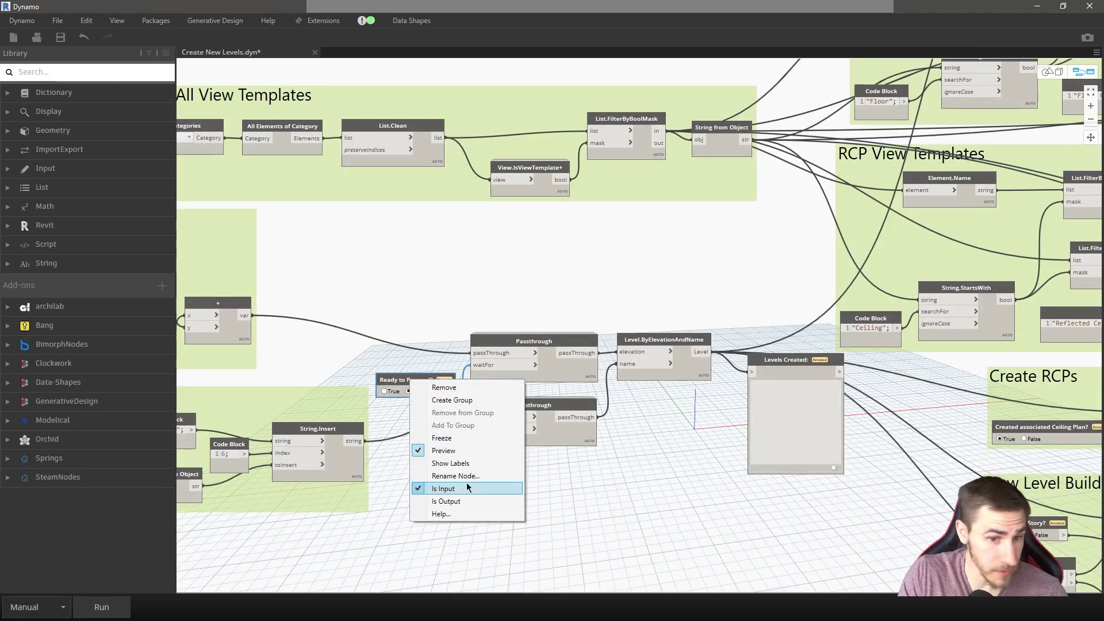
pyautogui.click(457, 487)
pyautogui.scroll(1, 437, 408)
pyautogui.scroll(1, 438, 412)
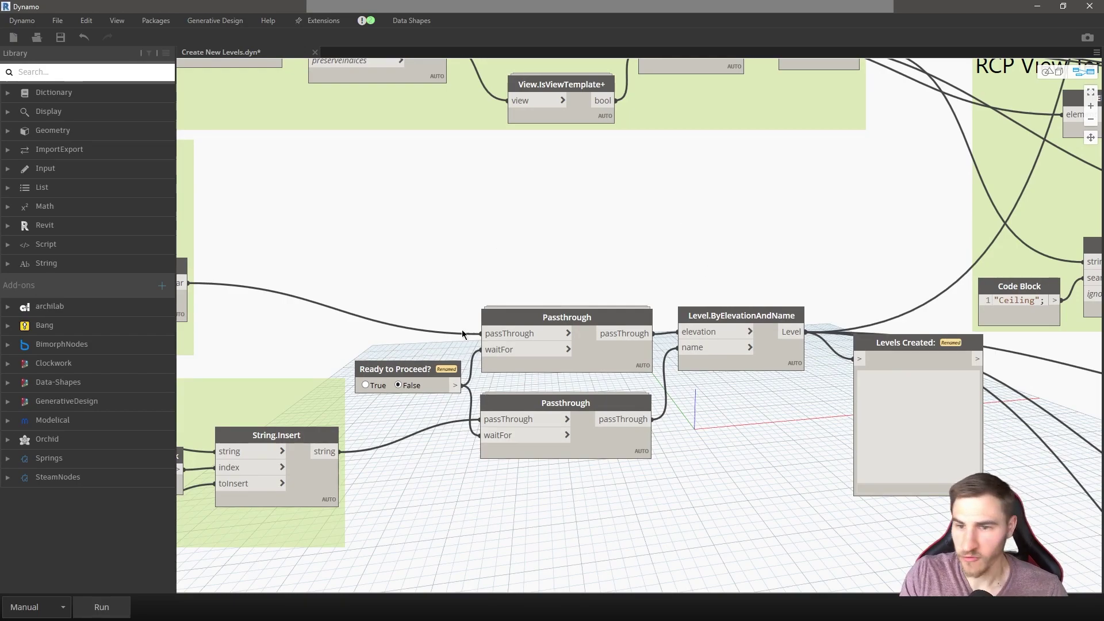
# - Save the Create New Levels script and close Dynamo to return to the Revit 3D view
pyautogui.scroll(-5, 473, 339)
pyautogui.scroll(2, 765, 397)
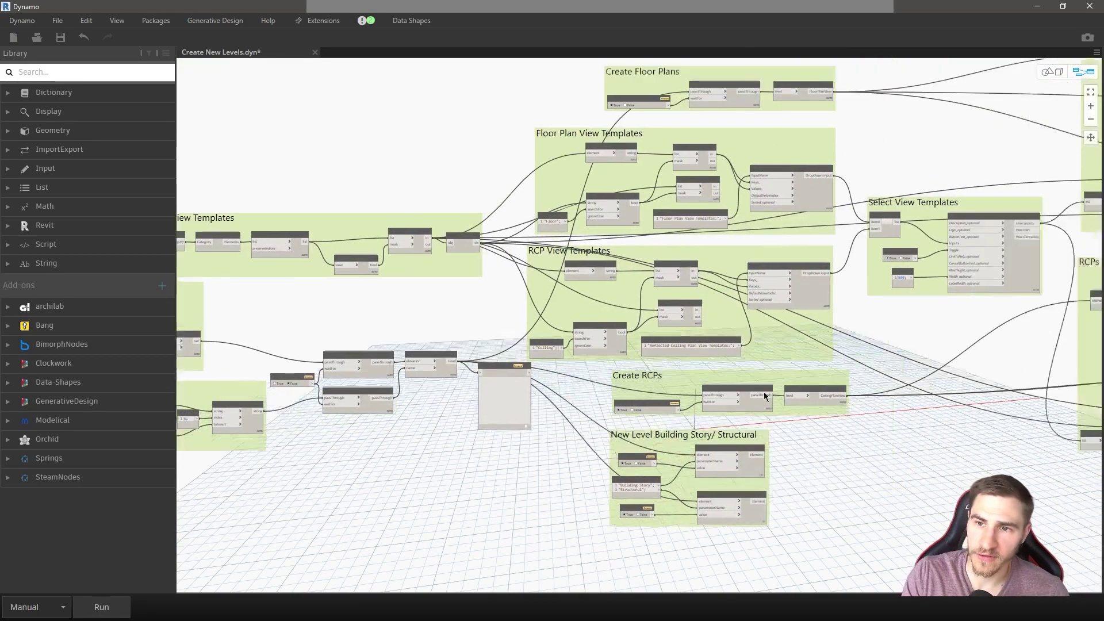
pyautogui.scroll(-2, 765, 396)
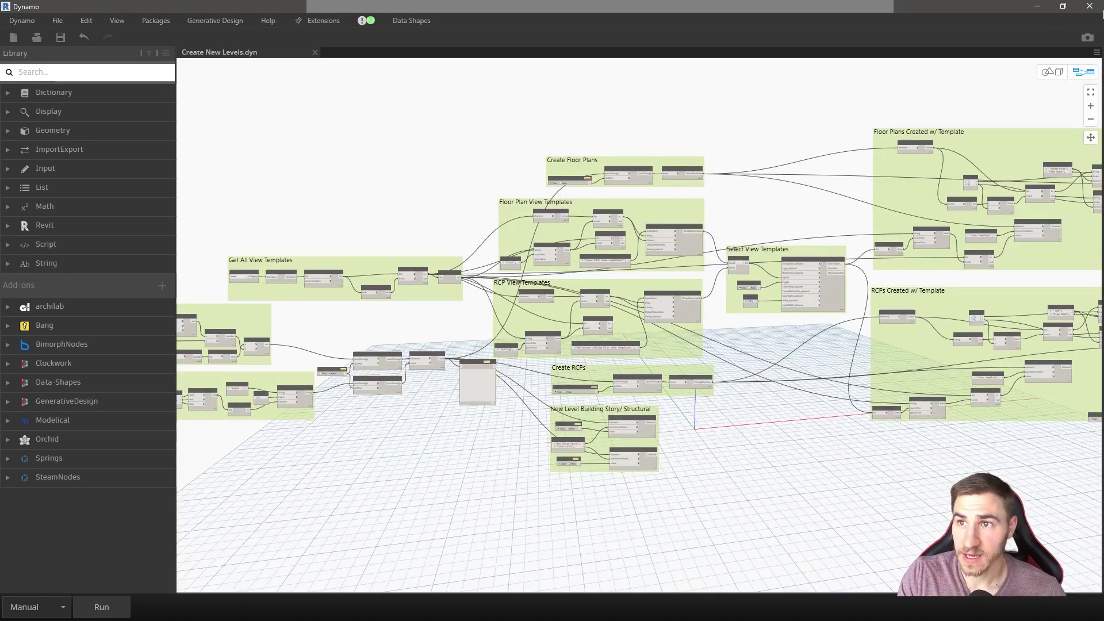
pyautogui.click(1098, 6)
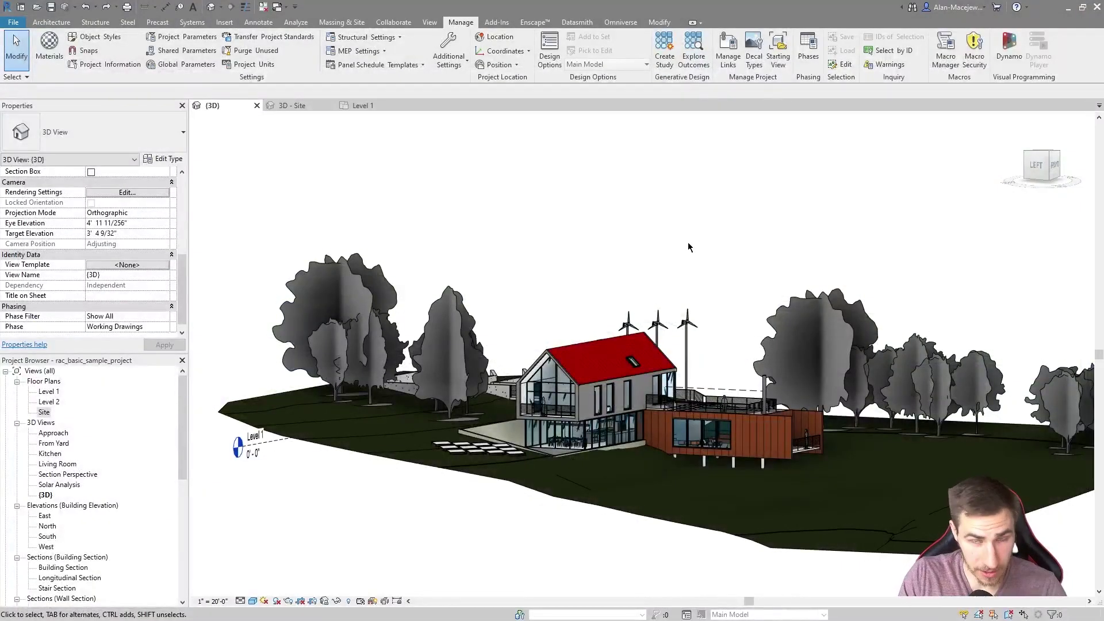